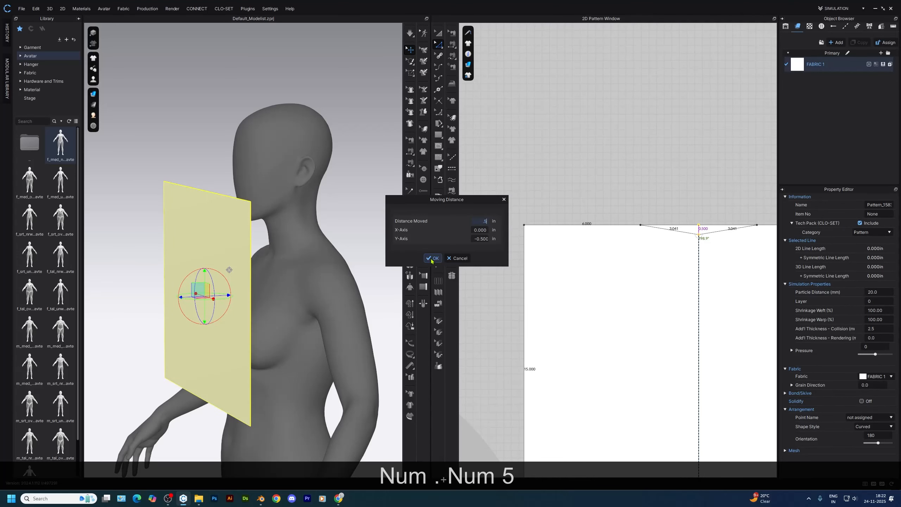
# Lower the center point of the neckline by 0.5 in and curve the neckline edge on both sides
pyautogui.press('Return')
pyautogui.scroll(3, 695, 235)
pyautogui.press('v')
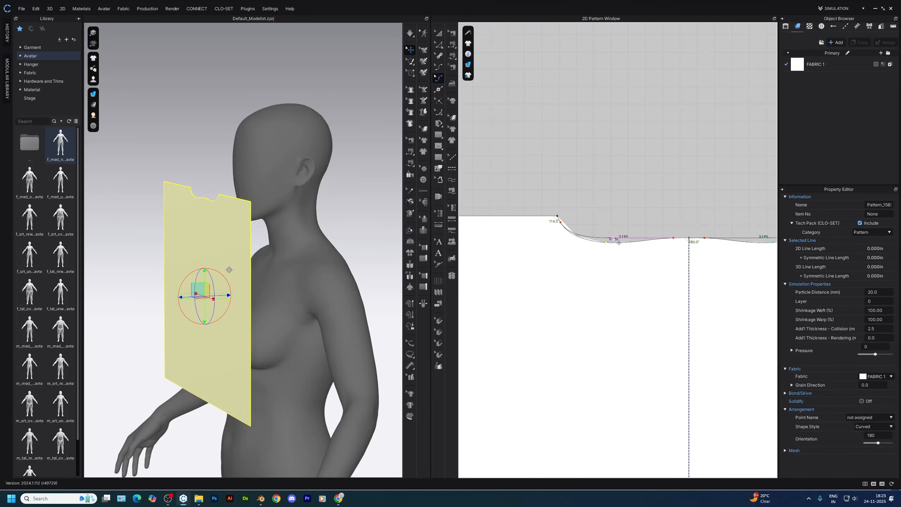
pyautogui.scroll(-5, 619, 243)
# Split the straight top edge beside the neckline into two lines, with Line 1 set to 4 in
pyautogui.press('z')
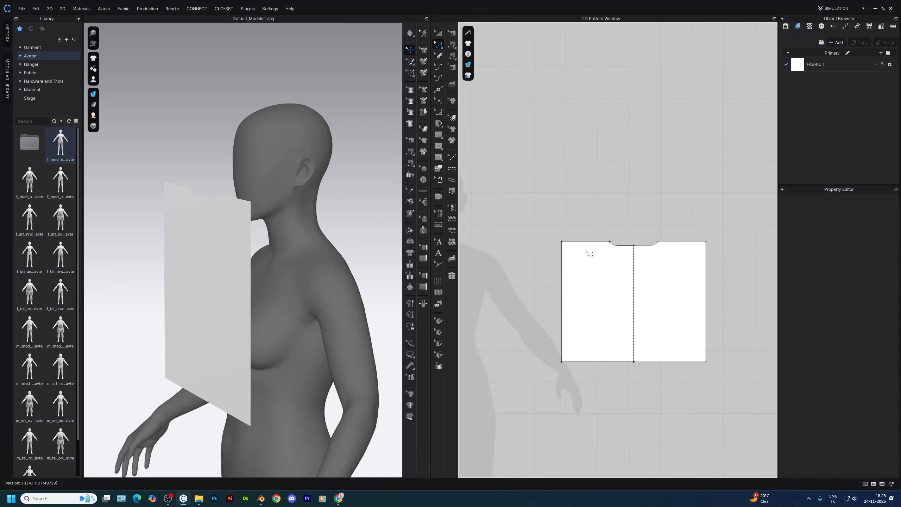
pyautogui.scroll(2, 590, 245)
pyautogui.press('x')
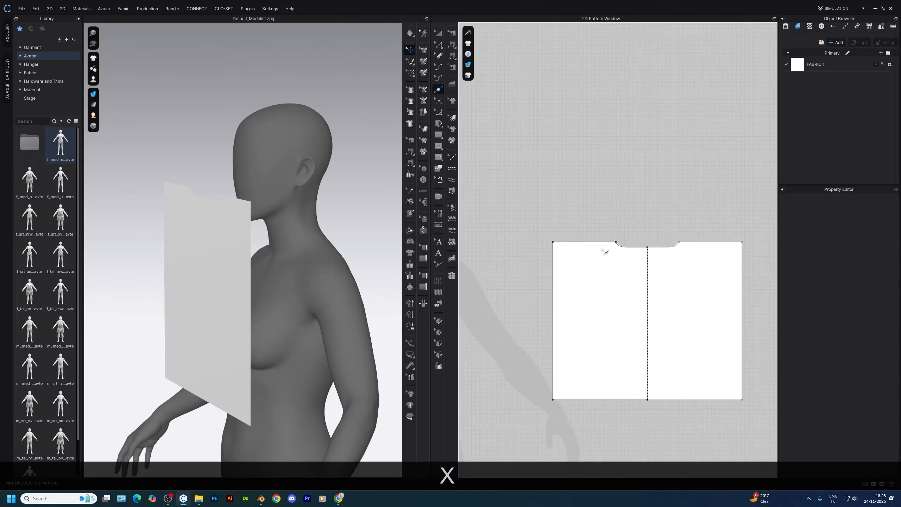
pyautogui.rightClick(603, 243)
pyautogui.write('5')
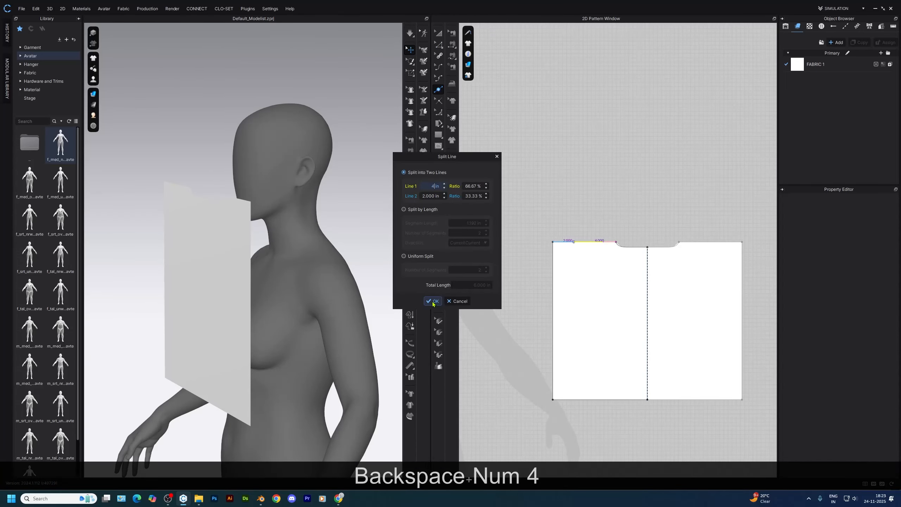
pyautogui.press('Return')
# Lower the outer segment of the top edge by 1 in to slope the shoulder
pyautogui.press('z')
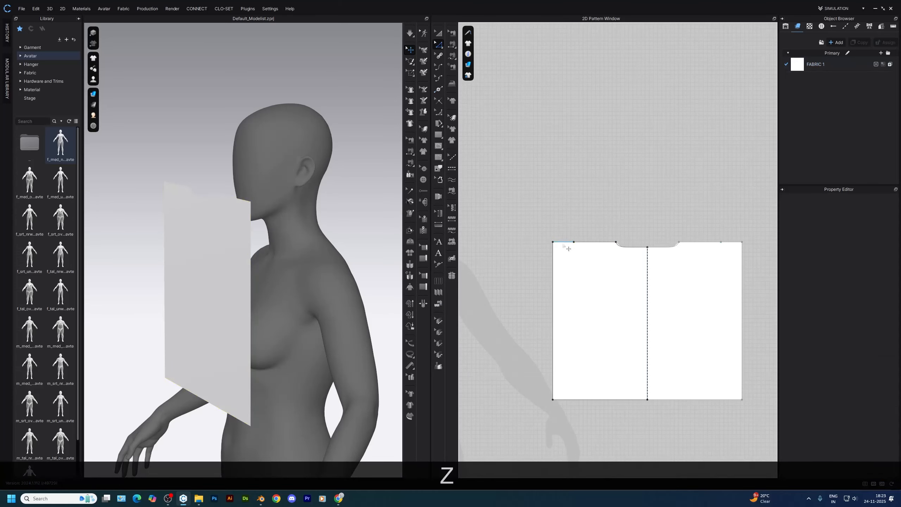
pyautogui.keyDown('shift'); pyautogui.moveTo(562, 243); pyautogui.dragTo(563, 250); pyautogui.keyUp('shift')
pyautogui.rightClick(563, 251)
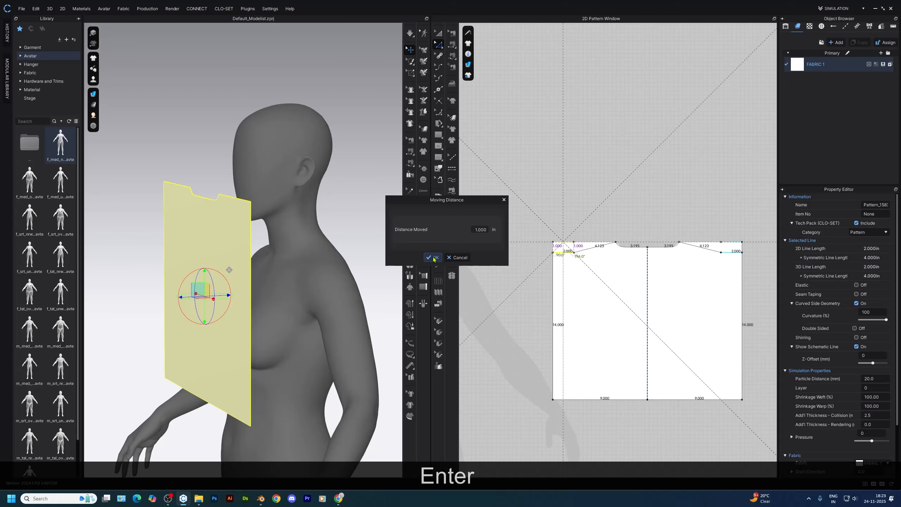
pyautogui.click(433, 258)
# Move the outer top corner 8 in down the side edge and curve the new edge into an armhole
pyautogui.scroll(-2, 588, 292)
pyautogui.moveTo(588, 292); pyautogui.dragTo(562, 277, button='middle')
pyautogui.keyDown('shift'); pyautogui.moveTo(535, 247); pyautogui.dragTo(535, 263); pyautogui.keyUp('shift')
pyautogui.rightClick(535, 263)
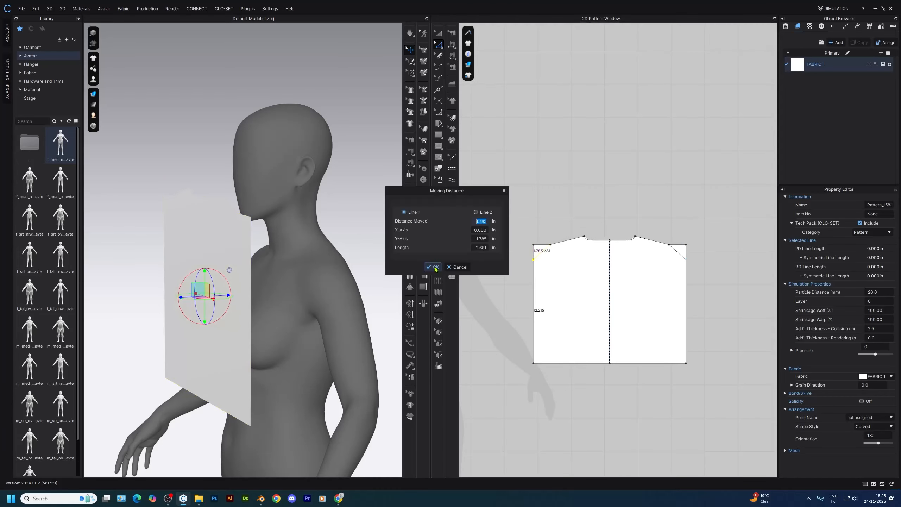
pyautogui.write('8')
pyautogui.press('Return')
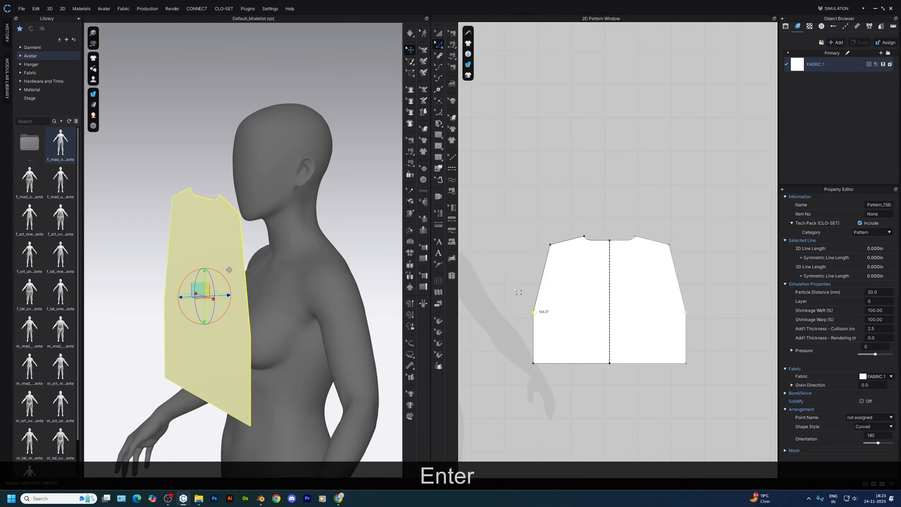
pyautogui.press('v')
pyautogui.moveTo(545, 313)
pyautogui.mouseDown()
pyautogui.moveTo(557, 324)
pyautogui.moveTo(550, 330)
pyautogui.mouseUp()
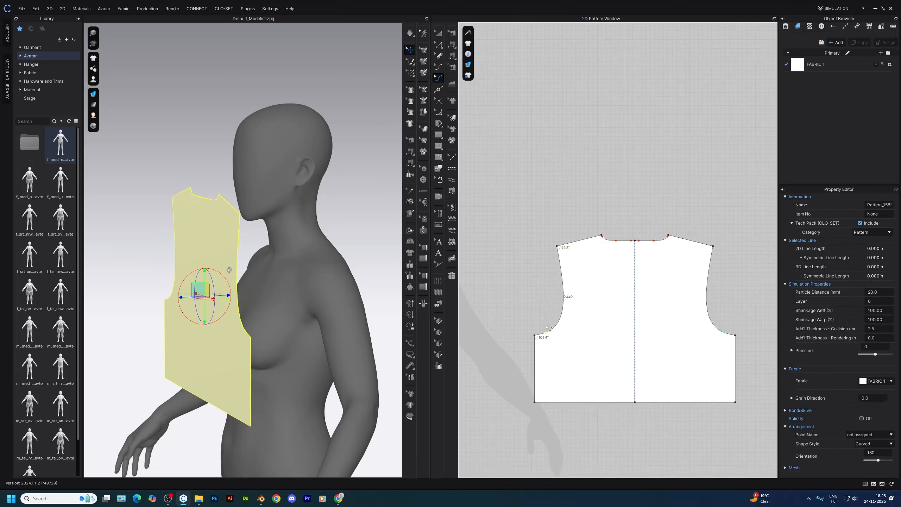
# Move the bodice's bottom side corner inward by 1 in to taper the side seam
pyautogui.press('z')
pyautogui.scroll(-1, 514, 242)
pyautogui.scroll(3, 536, 371)
pyautogui.moveTo(527, 381); pyautogui.dragTo(536, 382)
pyautogui.rightClick(536, 382)
pyautogui.click(432, 267)
pyautogui.write('1')
pyautogui.press('Return')
# Duplicate the bodice pattern and place the copy level with the original, centered on the avatar silhouette
pyautogui.press('a')
pyautogui.scroll(-2, 594, 278)
pyautogui.scroll(-3, 651, 278)
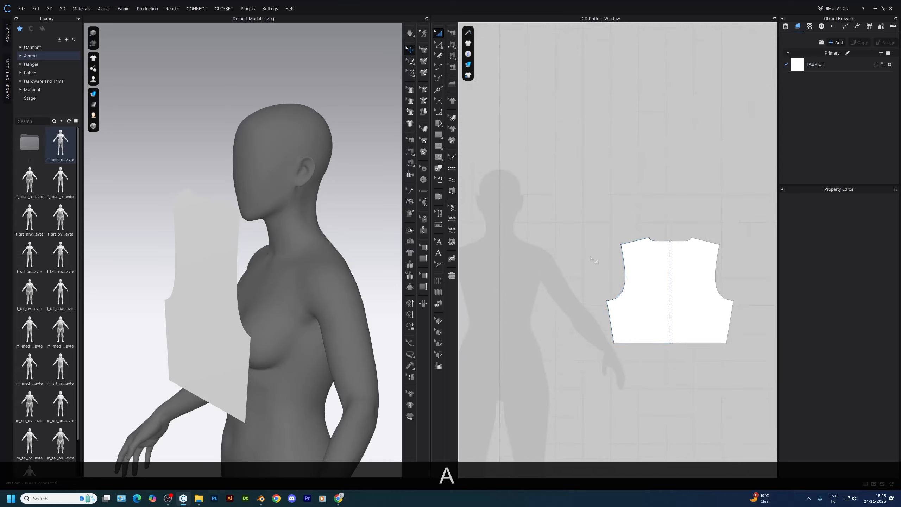
pyautogui.click(653, 274)
pyautogui.scroll(-1, 655, 272)
pyautogui.moveTo(655, 272); pyautogui.dragTo(684, 275, button='middle')
pyautogui.hotkey('ctrl', 'c')
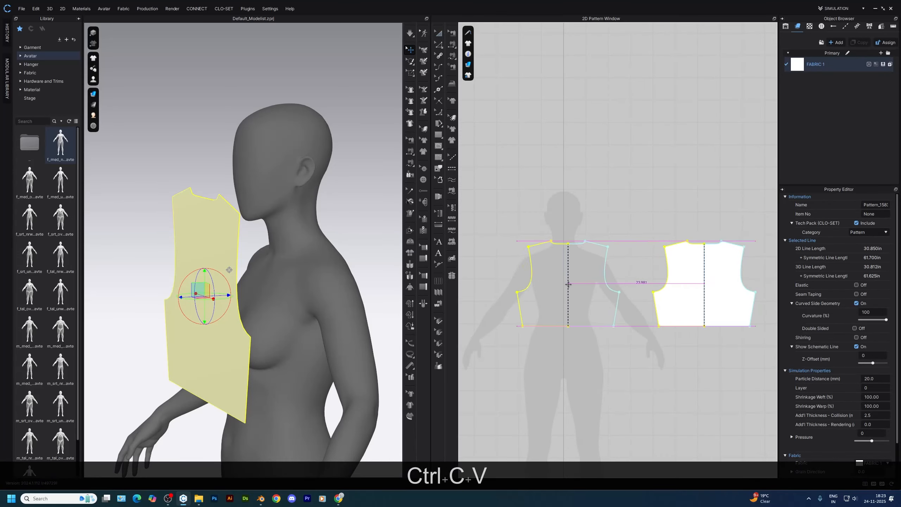
pyautogui.click(564, 284)
# Reset the 3D arrangement of all pattern pieces
pyautogui.scroll(-2, 206, 294)
pyautogui.moveTo(206, 295); pyautogui.dragTo(251, 280, button='right')
pyautogui.scroll(-1, 251, 281)
pyautogui.hotkey('ctrl', 'a')
pyautogui.rightClick(240, 269)
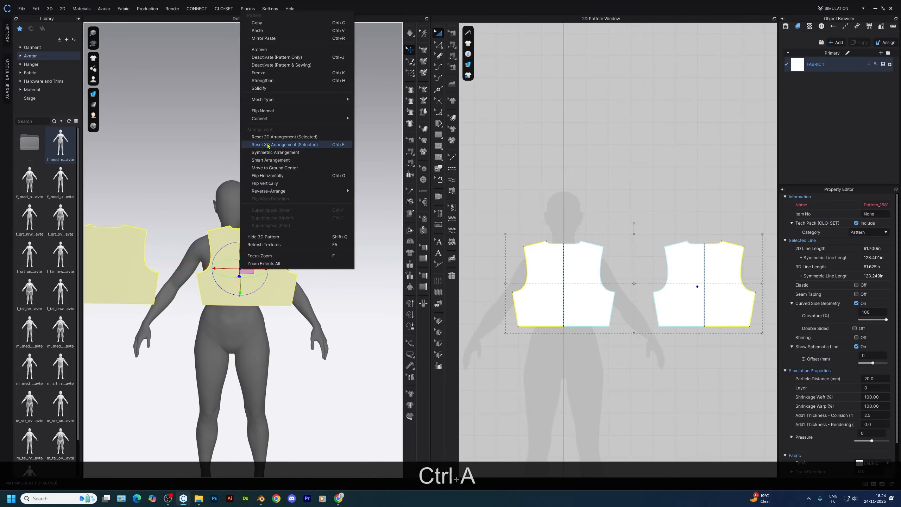
pyautogui.click(269, 137)
# Turn the bodice piece beside the avatar to face outward and move it behind the avatar's back
pyautogui.click(301, 197)
pyautogui.moveTo(302, 198); pyautogui.dragTo(310, 260, button='right')
pyautogui.rightClick(327, 297)
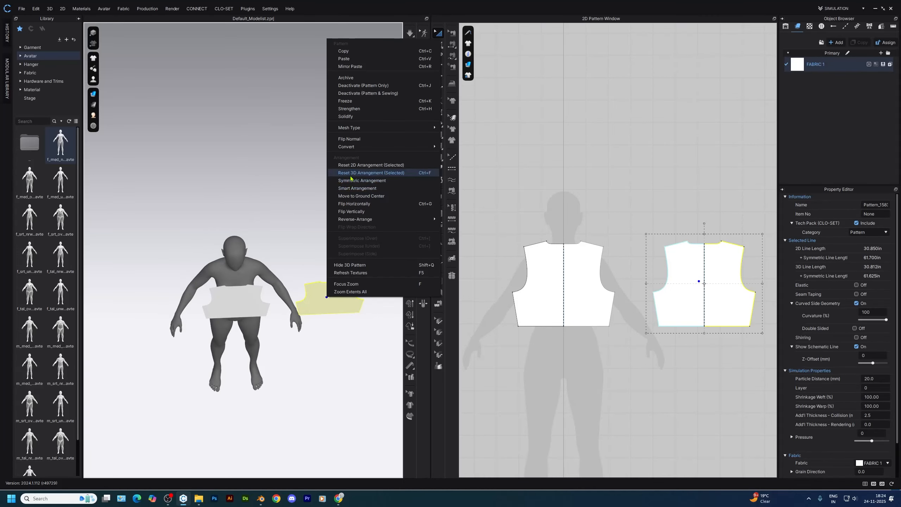
pyautogui.click(314, 200)
pyautogui.click(334, 294)
pyautogui.moveTo(334, 294); pyautogui.dragTo(337, 321, button='right')
pyautogui.moveTo(338, 298); pyautogui.dragTo(250, 235)
pyautogui.moveTo(251, 235); pyautogui.dragTo(234, 343, button='middle')
pyautogui.scroll(3, 230, 339)
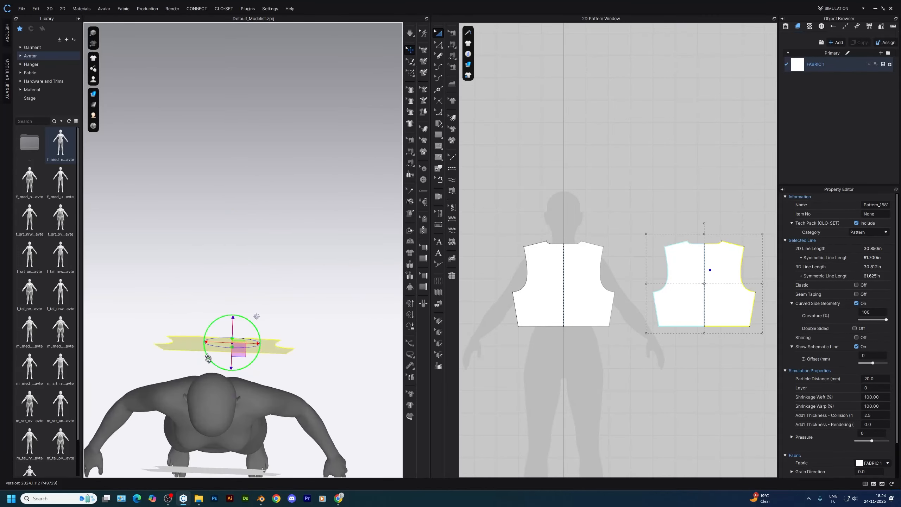
# Bring the back piece closer to the avatar and center it on the back in line with the front piece
pyautogui.keyDown('shift'); pyautogui.moveTo(208, 358); pyautogui.dragTo(292, 302); pyautogui.keyUp('shift')
pyautogui.click(248, 350)
pyautogui.moveTo(253, 354); pyautogui.dragTo(224, 380)
pyautogui.moveTo(211, 425); pyautogui.dragTo(295, 354, button='right')
pyautogui.moveTo(263, 340); pyautogui.dragTo(256, 341)
pyautogui.click(306, 240)
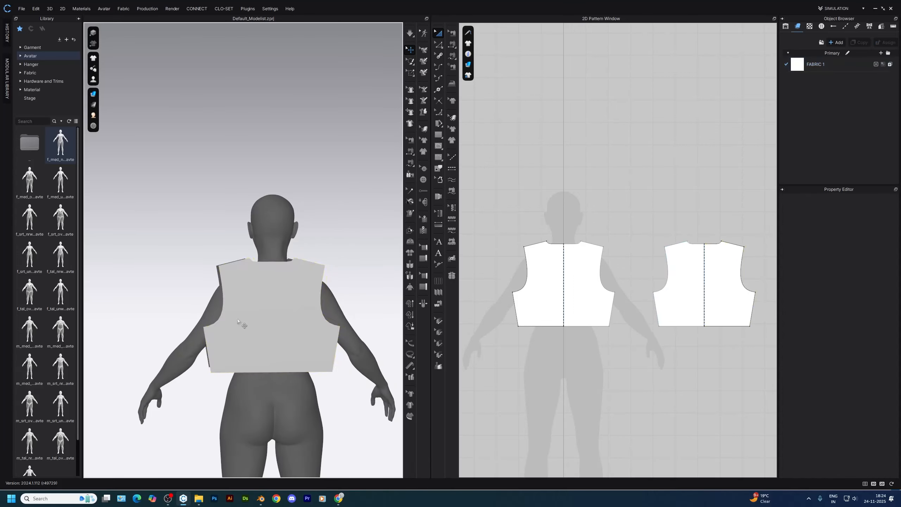
pyautogui.moveTo(306, 240); pyautogui.dragTo(397, 247, button='right')
# Lower the center neckline point of the front bodice by 3 in
pyautogui.scroll(4, 548, 238)
pyautogui.press('z')
pyautogui.scroll(2, 585, 257)
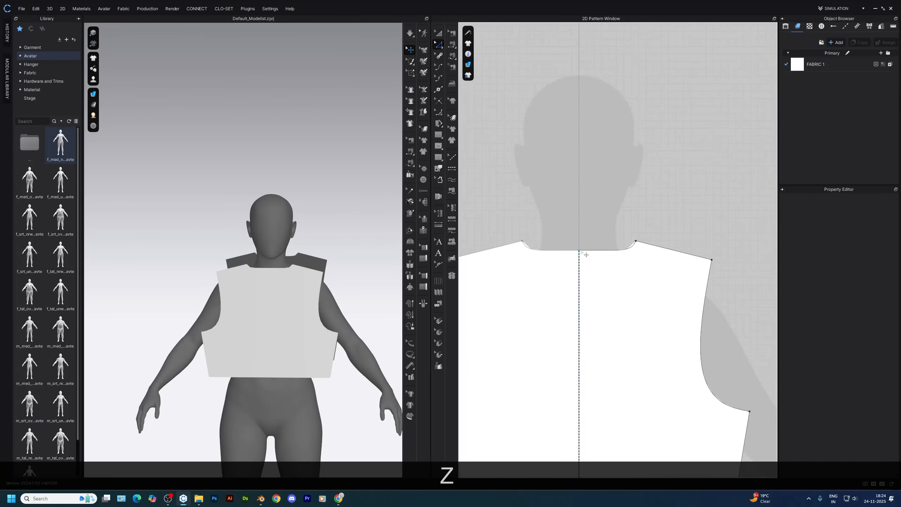
pyautogui.moveTo(581, 252); pyautogui.dragTo(581, 266)
pyautogui.rightClick(581, 266)
pyautogui.write('3')
pyautogui.press('Return')
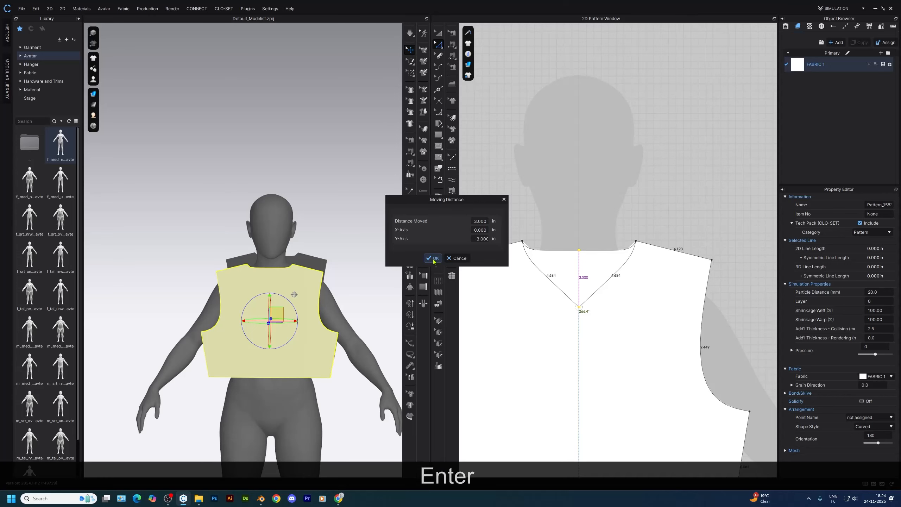
# Curve the front neckline edges into a rounded scoop
pyautogui.scroll(2, 571, 321)
pyautogui.press('v')
pyautogui.moveTo(607, 271); pyautogui.dragTo(643, 272)
pyautogui.scroll(2, 689, 209)
pyautogui.scroll(-5, 615, 285)
# Walk the back bodice along the front shoulder edge until the two shoulder seams and neckline ends meet
pyautogui.click(615, 285)
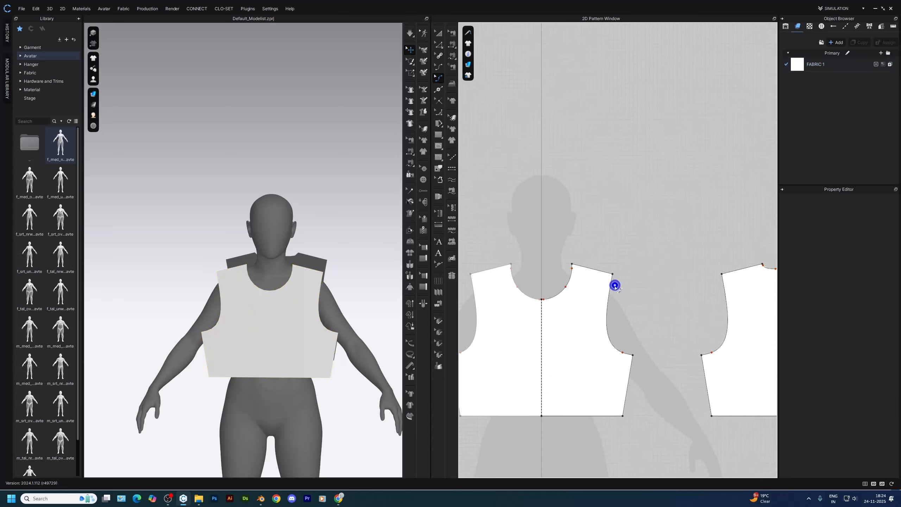
pyautogui.click(612, 276)
pyautogui.scroll(3, 584, 268)
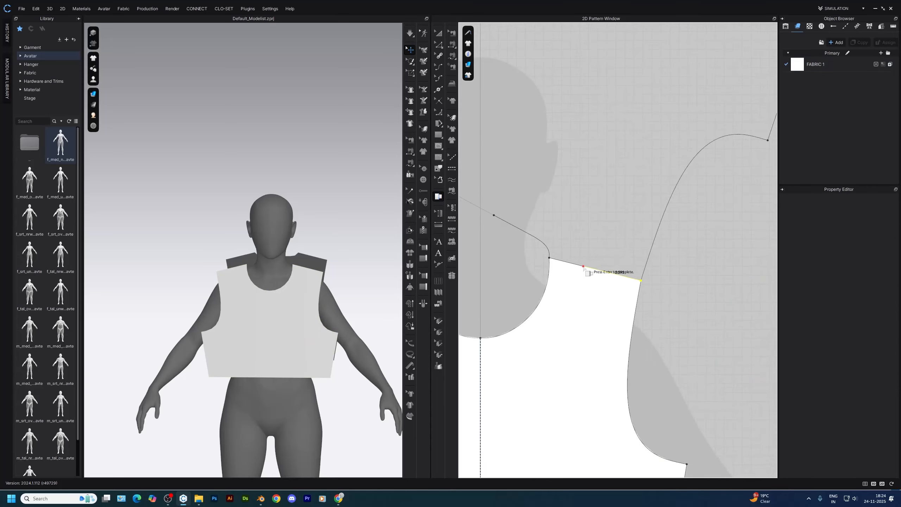
pyautogui.scroll(3, 563, 263)
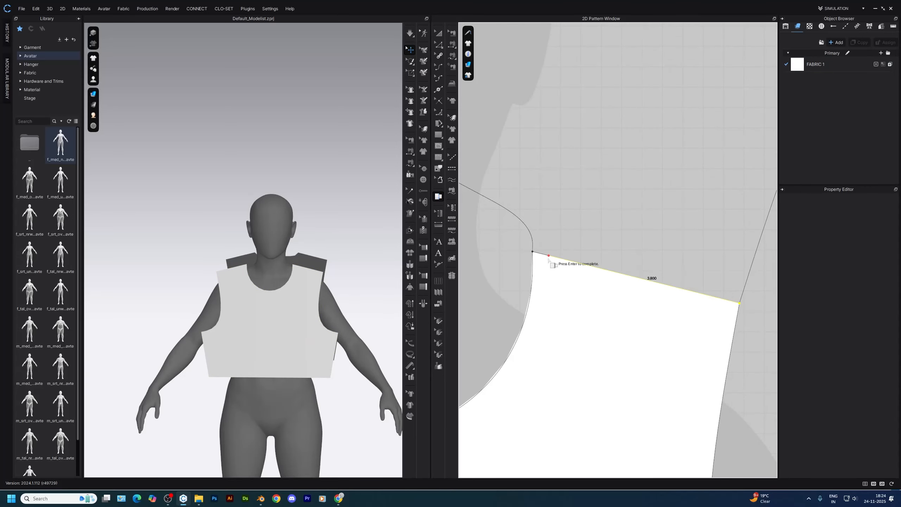
pyautogui.scroll(-3, 548, 259)
pyautogui.rightClick(549, 259)
pyautogui.click(571, 301)
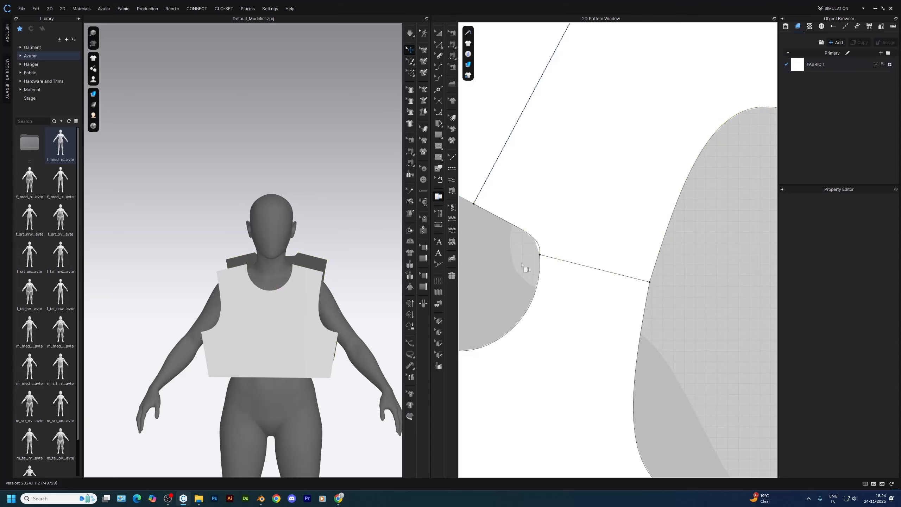
# Smooth the neckline curve where the front and back bodices meet at the shoulder
pyautogui.scroll(3, 568, 270)
pyautogui.press('z')
pyautogui.press('v')
pyautogui.scroll(-5, 682, 293)
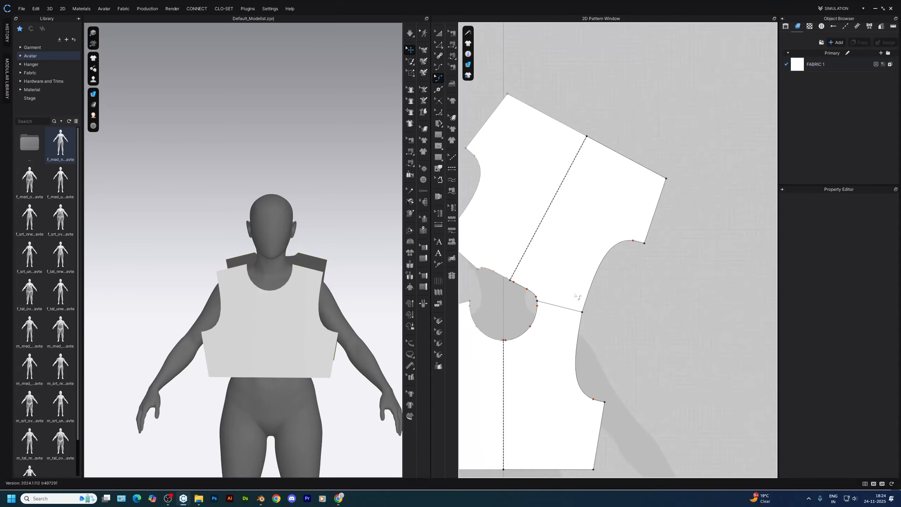
# Move the back bodice clear of the front piece and rotate it roughly upright
pyautogui.press('a')
pyautogui.moveTo(670, 249); pyautogui.dragTo(709, 325)
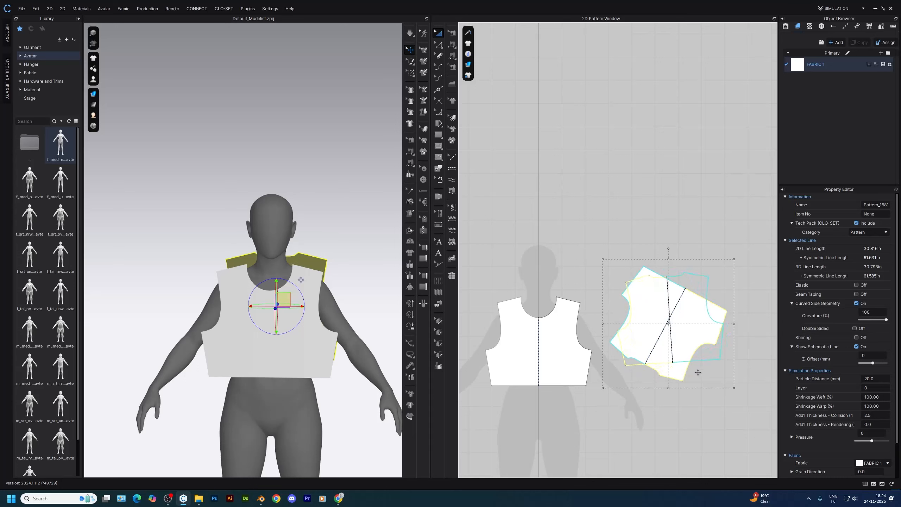
pyautogui.moveTo(684, 377); pyautogui.dragTo(720, 412)
pyautogui.scroll(3, 721, 412)
pyautogui.moveTo(624, 319); pyautogui.dragTo(650, 357)
pyautogui.moveTo(649, 357); pyautogui.dragTo(604, 328, button='middle')
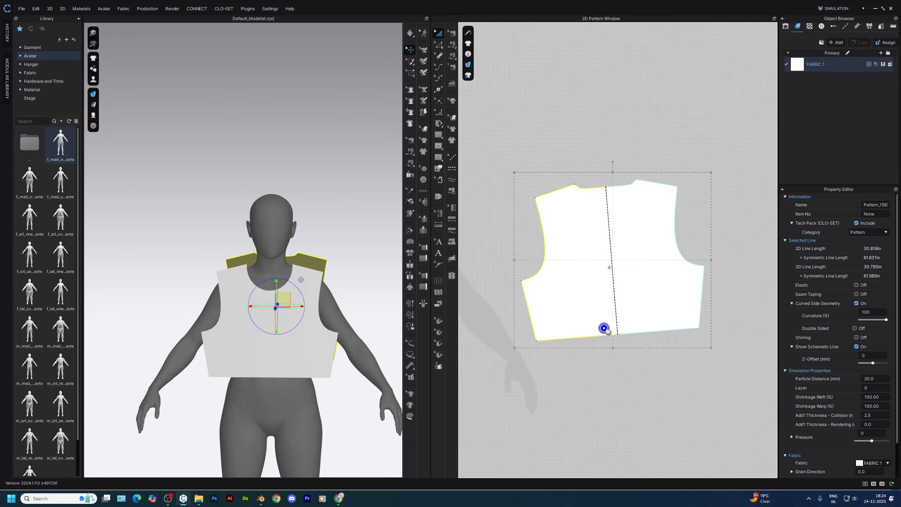
# Rotate the back bodice so its hem is parallel to the X-axis and place it level beside the front piece
pyautogui.rightClick(639, 313)
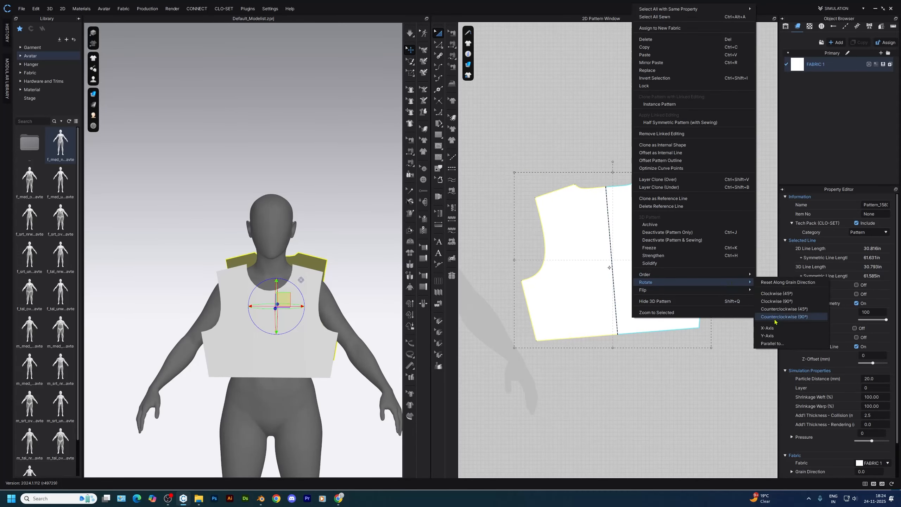
pyautogui.click(775, 325)
pyautogui.click(586, 340)
pyautogui.scroll(-2, 587, 330)
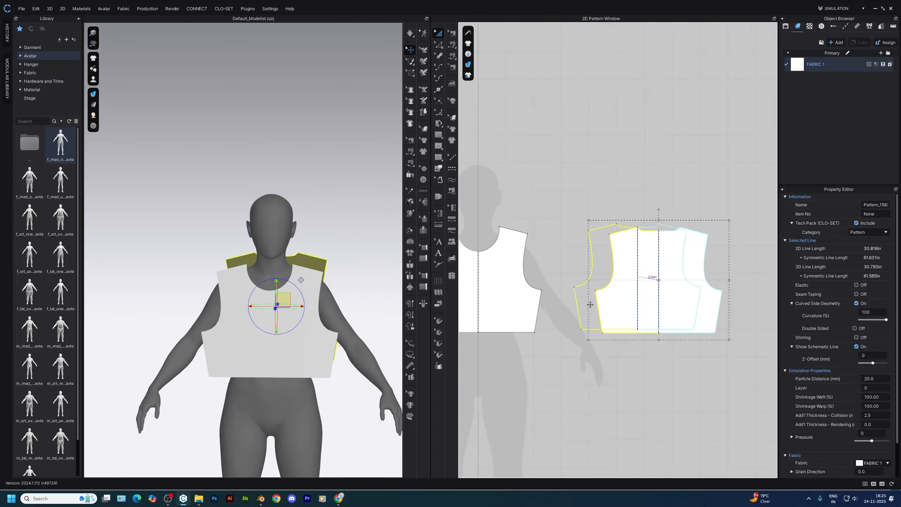
pyautogui.moveTo(562, 305); pyautogui.dragTo(611, 306)
pyautogui.click(570, 305)
pyautogui.moveTo(570, 305); pyautogui.dragTo(635, 302, button='middle')
pyautogui.scroll(1, 621, 301)
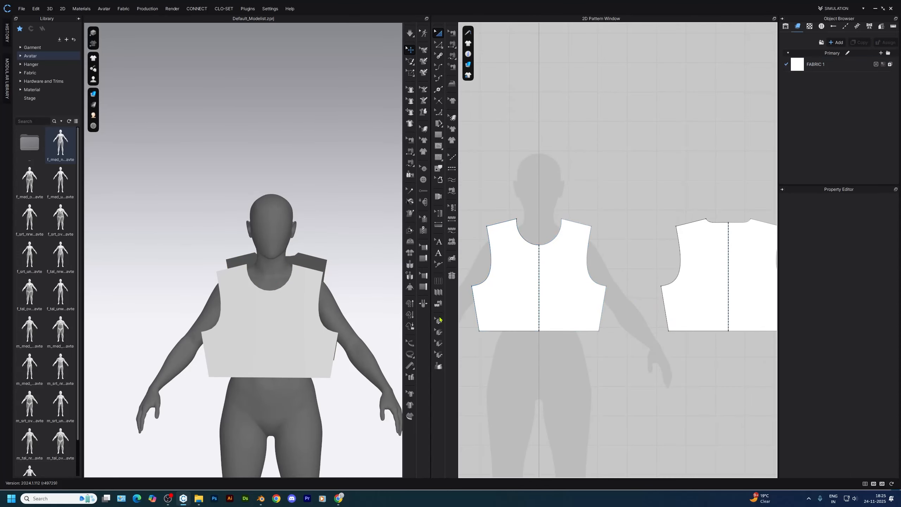
# Sew the front and back bodices together along the shoulder and side seams
pyautogui.moveTo(357, 321); pyautogui.dragTo(330, 321, button='right')
pyautogui.press('n')
pyautogui.click(586, 226)
pyautogui.click(679, 226)
pyautogui.click(665, 297)
pyautogui.click(604, 299)
pyautogui.press('a')
# Simulate the sewn bodice and pull the fabric into place on the avatar's torso
pyautogui.press('space')
pyautogui.moveTo(287, 322); pyautogui.dragTo(275, 323, button='right')
pyautogui.moveTo(275, 336); pyautogui.dragTo(274, 348)
pyautogui.moveTo(274, 348); pyautogui.dragTo(261, 319, button='right')
pyautogui.moveTo(261, 301); pyautogui.dragTo(262, 283)
pyautogui.moveTo(261, 284); pyautogui.dragTo(227, 293, button='right')
pyautogui.moveTo(222, 302); pyautogui.dragTo(215, 295)
pyautogui.moveTo(216, 295); pyautogui.dragTo(188, 295, button='right')
pyautogui.moveTo(293, 326); pyautogui.dragTo(227, 301, button='right')
# Tug the draped bodice around the bust and sides to settle it, checking the fit from several angles
pyautogui.scroll(4, 275, 275)
pyautogui.moveTo(329, 308); pyautogui.dragTo(184, 314, button='right')
pyautogui.scroll(4, 312, 310)
pyautogui.scroll(-2, 314, 306)
pyautogui.moveTo(315, 291); pyautogui.dragTo(321, 298)
pyautogui.moveTo(321, 299); pyautogui.dragTo(379, 276, button='right')
pyautogui.click(322, 296)
pyautogui.click(285, 280)
pyautogui.scroll(3, 274, 276)
pyautogui.moveTo(306, 277); pyautogui.dragTo(332, 321, button='right')
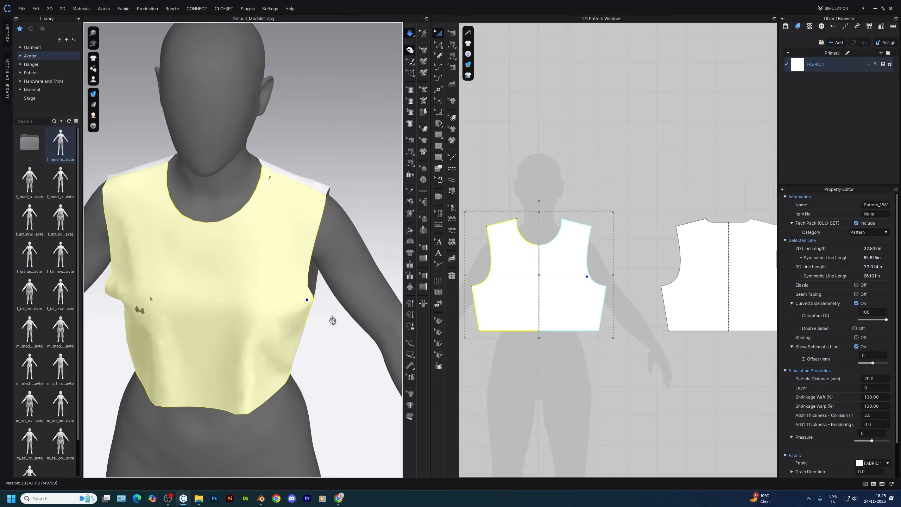
# Hide the 3D garment and measure a level circumference around the avatar's bust
pyautogui.hotkey('shift', 'w')
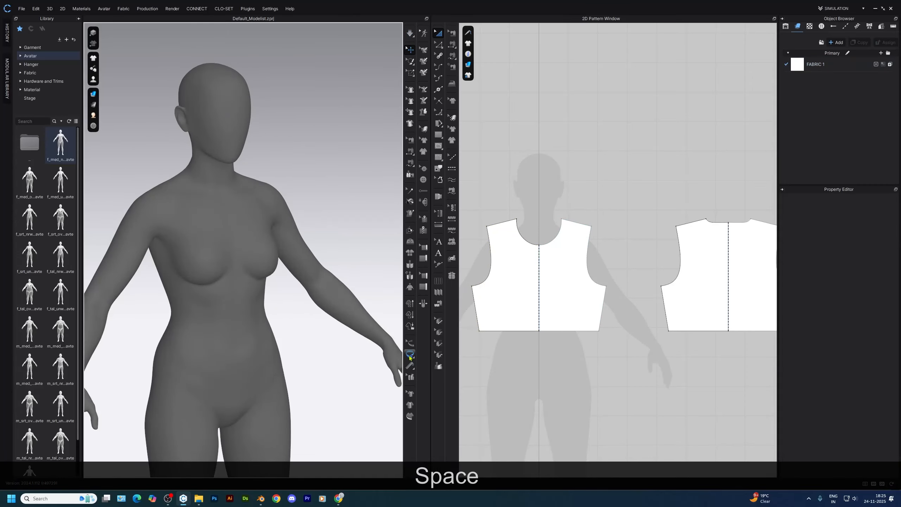
pyautogui.click(409, 354)
pyautogui.click(203, 263)
pyautogui.press('shift')
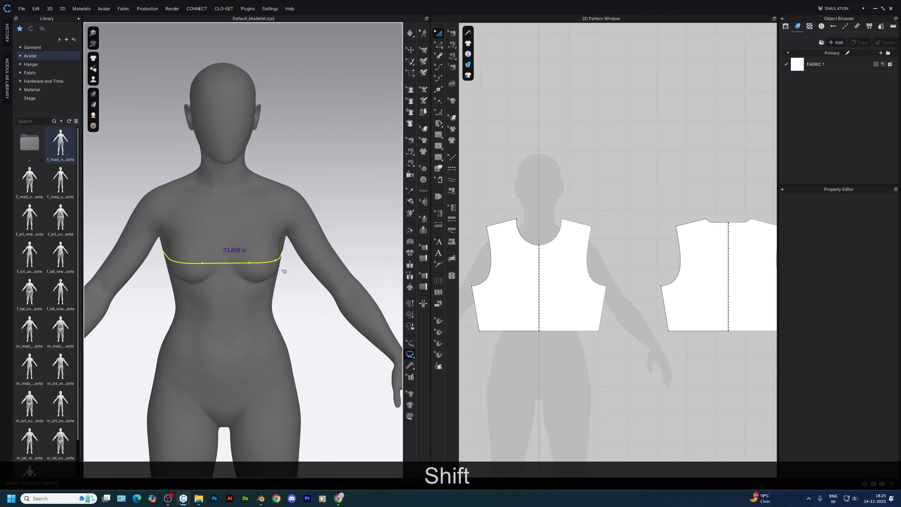
pyautogui.moveTo(227, 254); pyautogui.dragTo(302, 289, button='right')
pyautogui.hotkey('ctrl', 'z')
# Split the front bodice's side seam just below the armhole and draw a horizontal internal line to the center line
pyautogui.scroll(5, 603, 322)
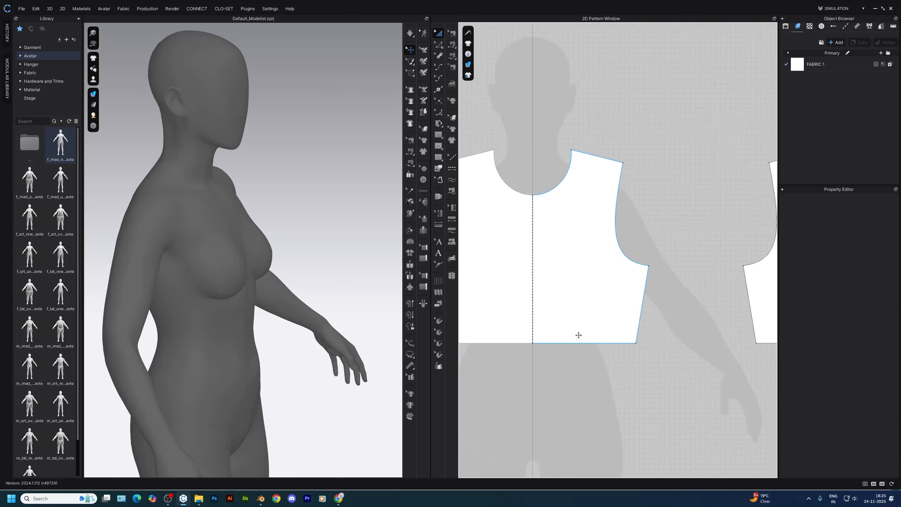
pyautogui.press('x')
pyautogui.rightClick(647, 276)
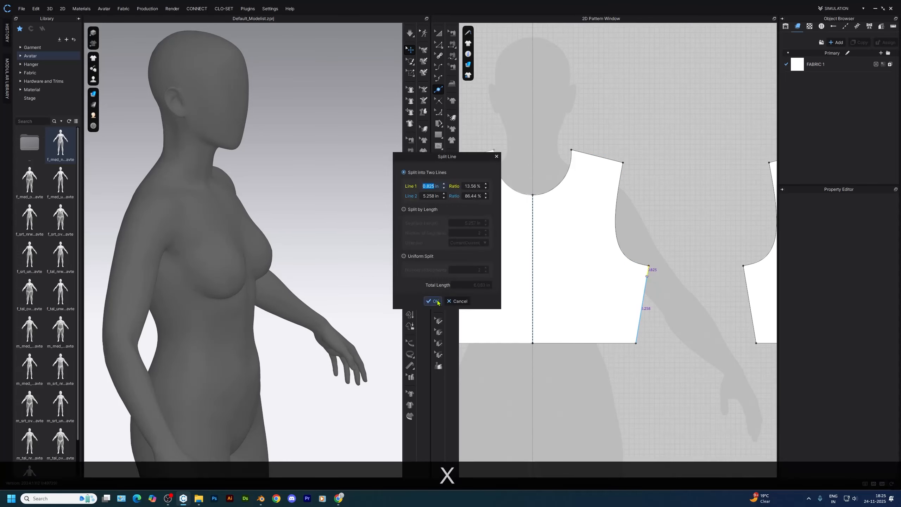
pyautogui.click(432, 301)
pyautogui.press('g')
pyautogui.click(646, 278)
pyautogui.doubleClick(532, 278)
# Split the back bodice's side seam just below the armhole and draw a horizontal internal line to its center line
pyautogui.scroll(-3, 533, 278)
pyautogui.moveTo(681, 284); pyautogui.dragTo(603, 310, button='middle')
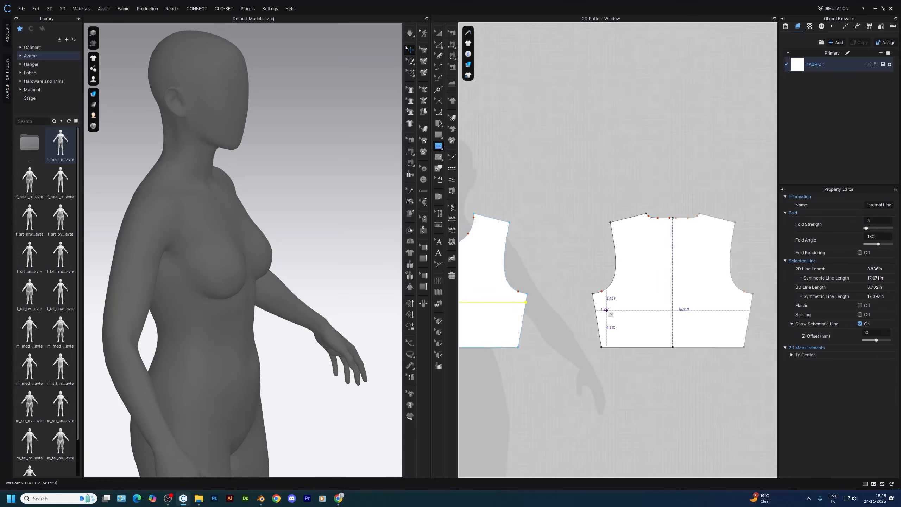
pyautogui.scroll(4, 603, 310)
pyautogui.press('x')
pyautogui.rightClick(585, 297)
pyautogui.click(433, 301)
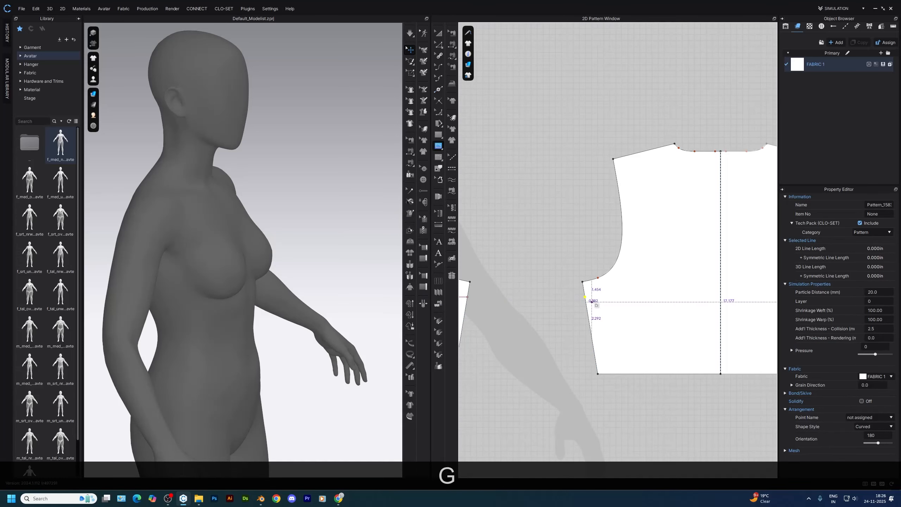
pyautogui.doubleClick(722, 297)
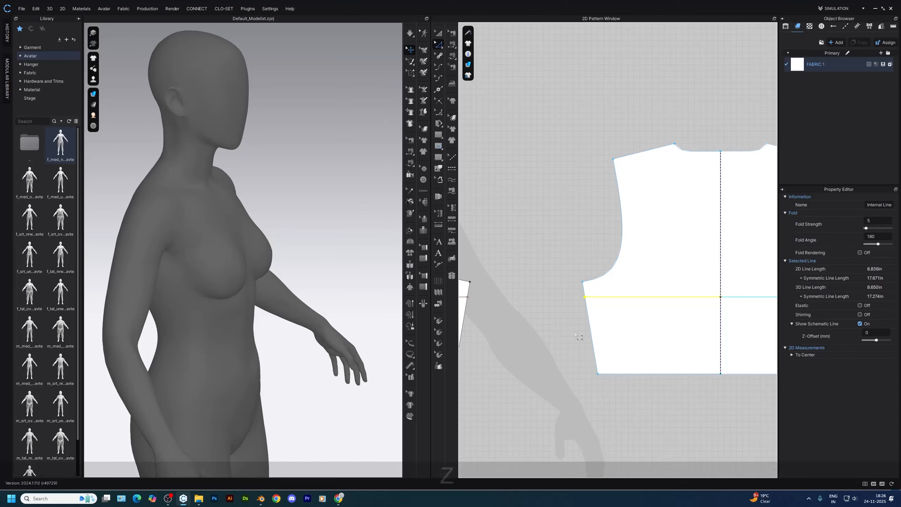
# Select the horizontal bust lines on the front and back bodices to read their lengths, and calculate 8.8 × 4 in Calculator
pyautogui.press('z')
pyautogui.scroll(-2, 639, 344)
pyautogui.click(539, 321)
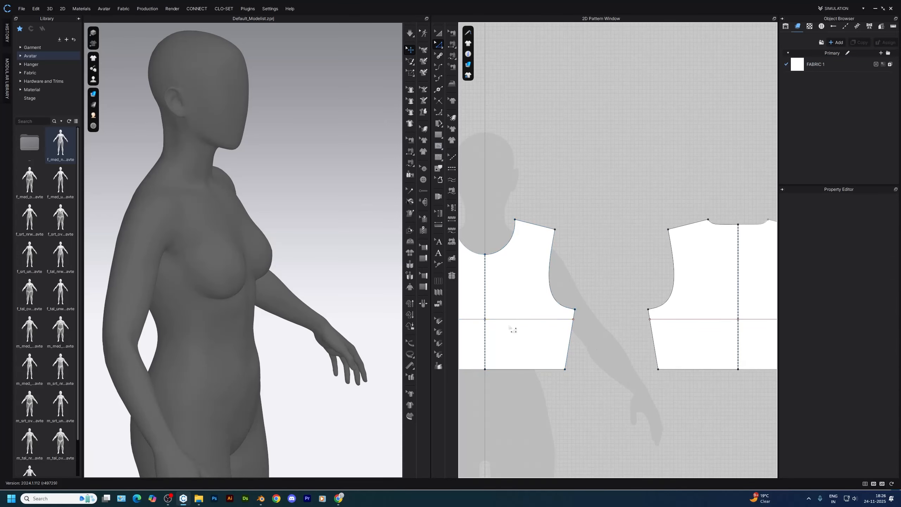
pyautogui.keyDown('shift'); pyautogui.click(685, 324); pyautogui.keyUp('shift')
pyautogui.press('super')
pyautogui.write('ca')
pyautogui.press('Return')
pyautogui.moveTo(410, 147); pyautogui.dragTo(330, 144)
pyautogui.write('8.8 × 4 =')
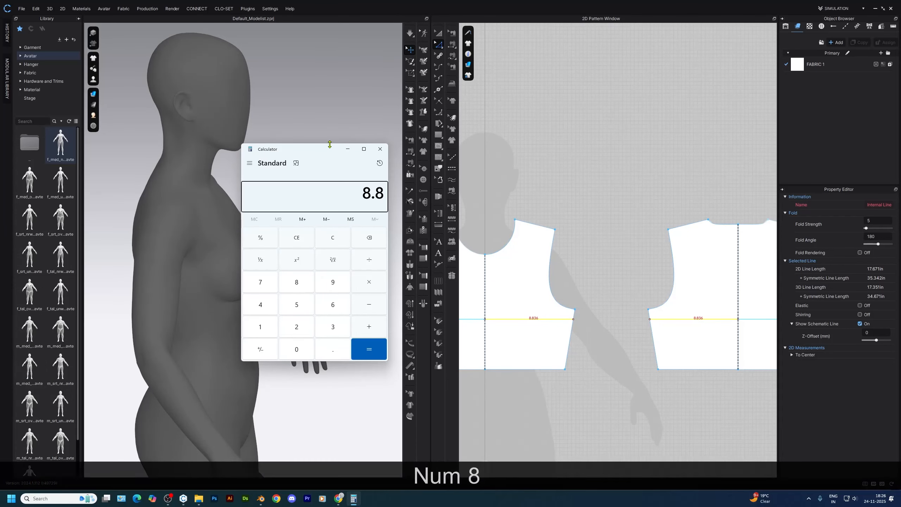
pyautogui.click(380, 153)
# Show the draped 3D garment on the avatar again and view it from behind
pyautogui.moveTo(586, 328); pyautogui.dragTo(590, 293, button='middle')
pyautogui.click(589, 294)
pyautogui.moveTo(362, 167); pyautogui.dragTo(295, 209, button='right')
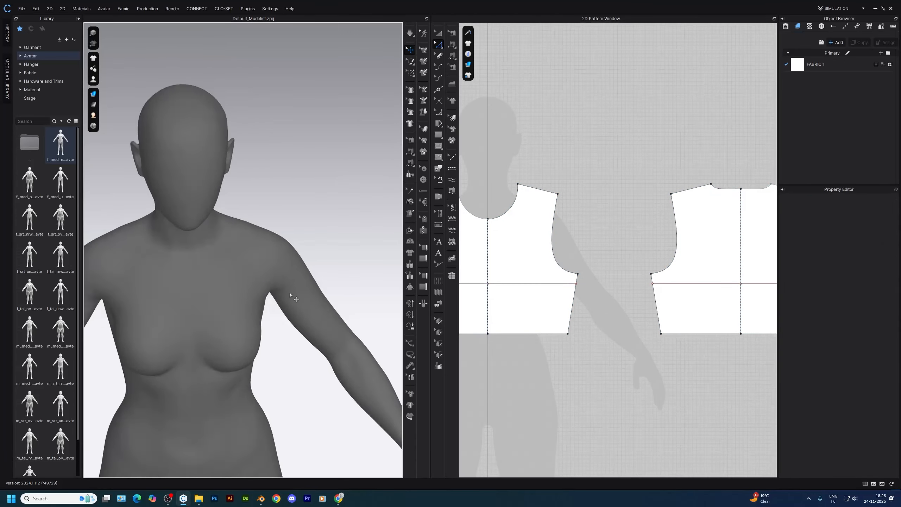
pyautogui.scroll(-3, 284, 284)
pyautogui.hotkey('shift', 'w')
pyautogui.moveTo(272, 346); pyautogui.dragTo(431, 335, button='right')
# Select the side seams of both the front and back bodices and move them 0.5 in inward
pyautogui.press('z')
pyautogui.click(572, 312)
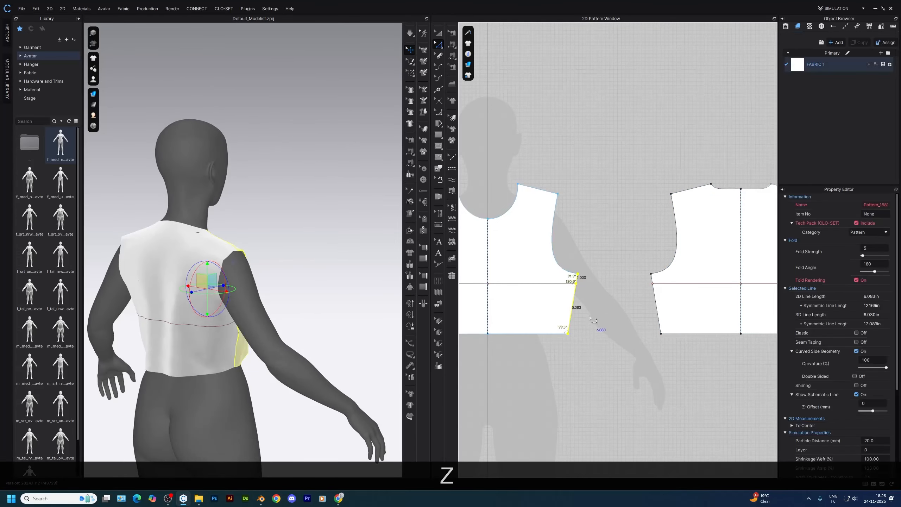
pyautogui.moveTo(756, 306); pyautogui.dragTo(580, 298, button='middle')
pyautogui.scroll(3, 662, 298)
pyautogui.keyDown('shift'); pyautogui.click(650, 257); pyautogui.keyUp('shift')
pyautogui.keyDown('shift'); pyautogui.click(642, 307); pyautogui.keyUp('shift')
pyautogui.scroll(3, 650, 258)
pyautogui.moveTo(651, 259); pyautogui.dragTo(655, 292, button='middle')
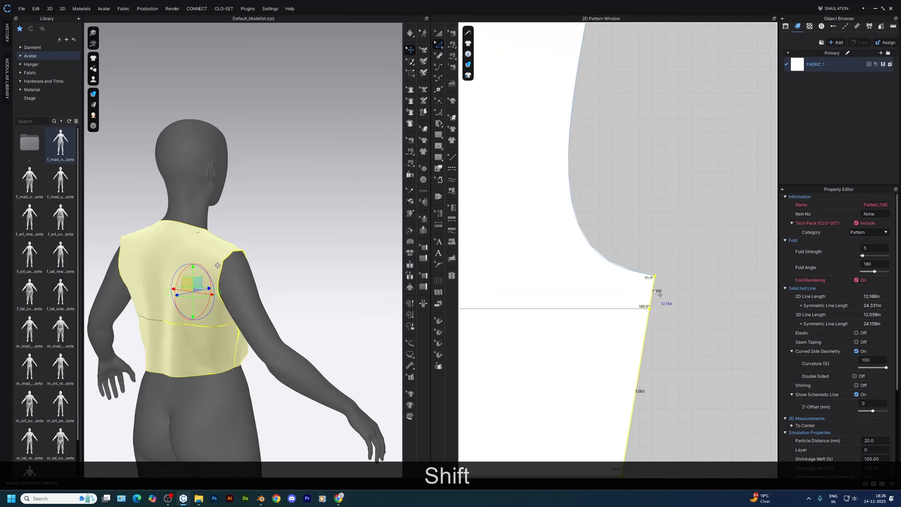
pyautogui.rightClick(628, 296)
pyautogui.write('.5')
pyautogui.press('Return')
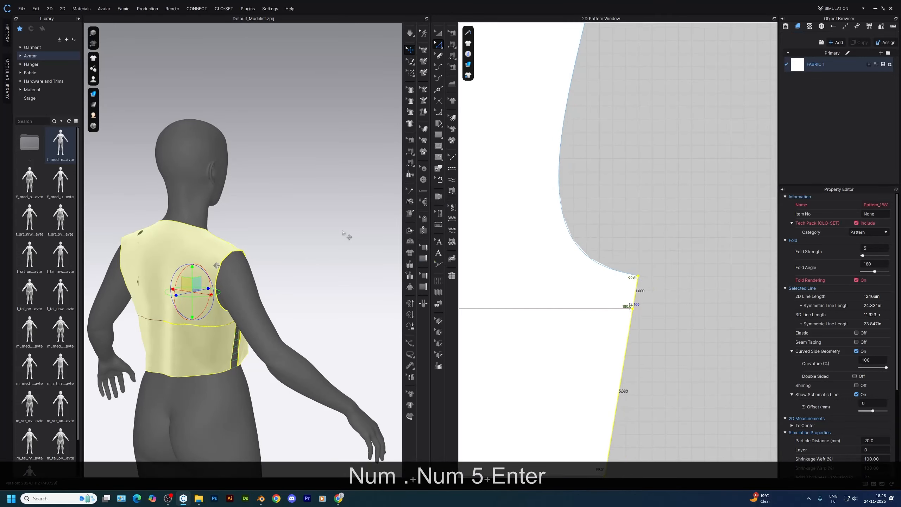
# Simulate the narrowed bodice on the avatar and view it from the front
pyautogui.click(346, 235)
pyautogui.moveTo(346, 236); pyautogui.dragTo(227, 270, button='right')
pyautogui.press('space')
pyautogui.moveTo(227, 331); pyautogui.dragTo(280, 335, button='right')
pyautogui.scroll(-7, 644, 258)
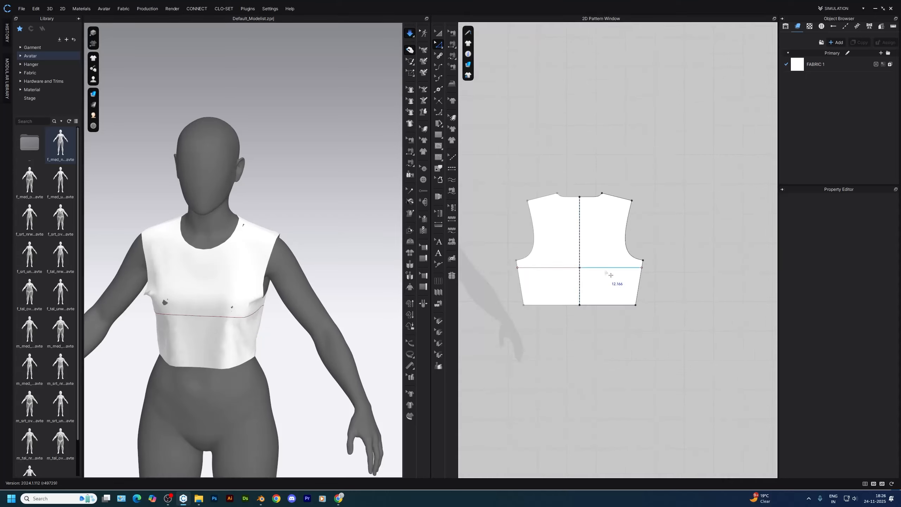
# Select the front and back horizontal bust lines to read their lengths, and calculate 8.5 × 4 in Calculator
pyautogui.click(605, 269)
pyautogui.scroll(-1, 605, 272)
pyautogui.moveTo(479, 293); pyautogui.dragTo(574, 304, button='middle')
pyautogui.keyDown('shift'); pyautogui.click(567, 280); pyautogui.keyUp('shift')
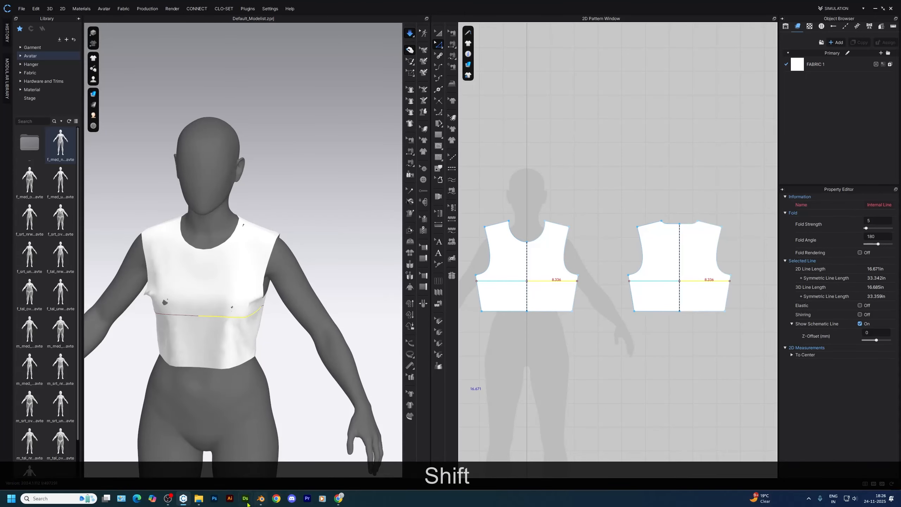
pyautogui.press('super')
pyautogui.write('ca')
pyautogui.press('Return')
pyautogui.write('8.5 × 4 =')
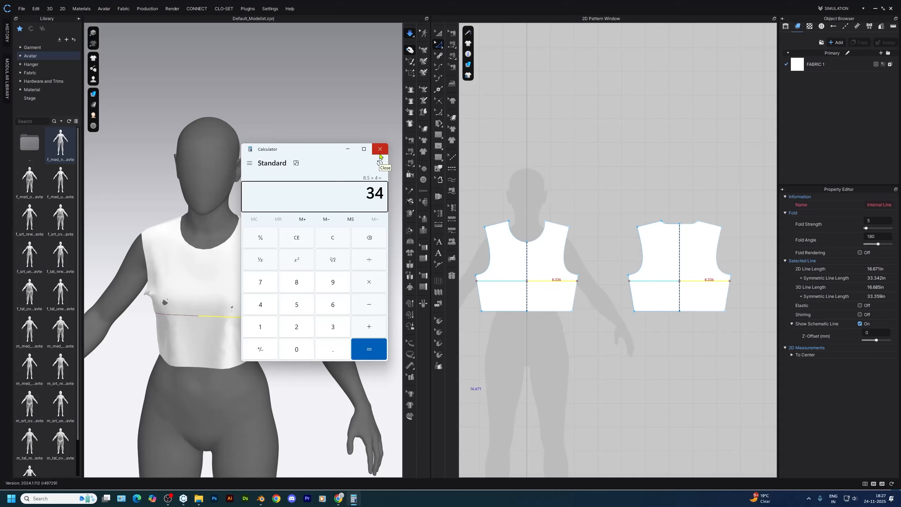
pyautogui.click(380, 153)
# Set the particle distance of the front and back bodices to 5 mm and their additional collision thickness to 1 mm
pyautogui.click(166, 367)
pyautogui.scroll(5, 192, 348)
pyautogui.moveTo(167, 367); pyautogui.dragTo(261, 299, button='right')
pyautogui.click(223, 348)
pyautogui.scroll(-2, 171, 284)
pyautogui.moveTo(171, 283); pyautogui.dragTo(236, 289, button='right')
pyautogui.click(154, 289)
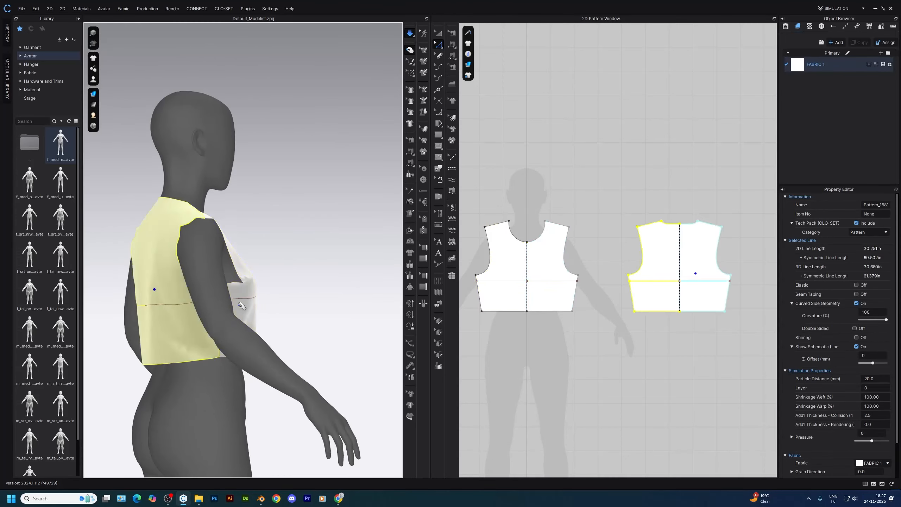
pyautogui.keyDown('shift'); pyautogui.click(240, 300); pyautogui.keyUp('shift')
pyautogui.write('5')
pyautogui.press('Tab')
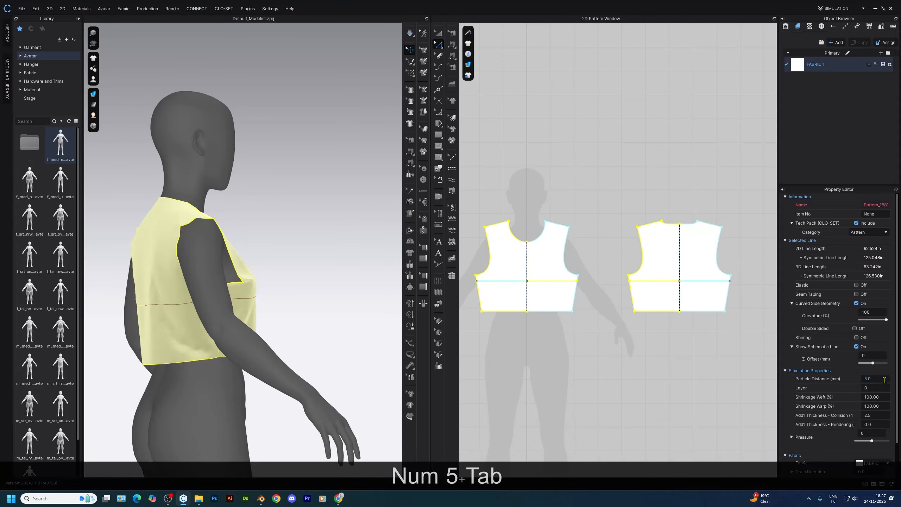
# Simulate the finer-meshed garment and settle it around the bust, checking the front and side drape
pyautogui.click(326, 316)
pyautogui.press('space')
pyautogui.moveTo(326, 316); pyautogui.dragTo(229, 313, button='right')
pyautogui.scroll(4, 286, 322)
pyautogui.scroll(-1, 285, 322)
pyautogui.moveTo(285, 322); pyautogui.dragTo(310, 285, button='right')
pyautogui.click(179, 286)
pyautogui.moveTo(179, 288); pyautogui.dragTo(343, 324, button='right')
pyautogui.scroll(-2, 364, 338)
pyautogui.scroll(2, 364, 338)
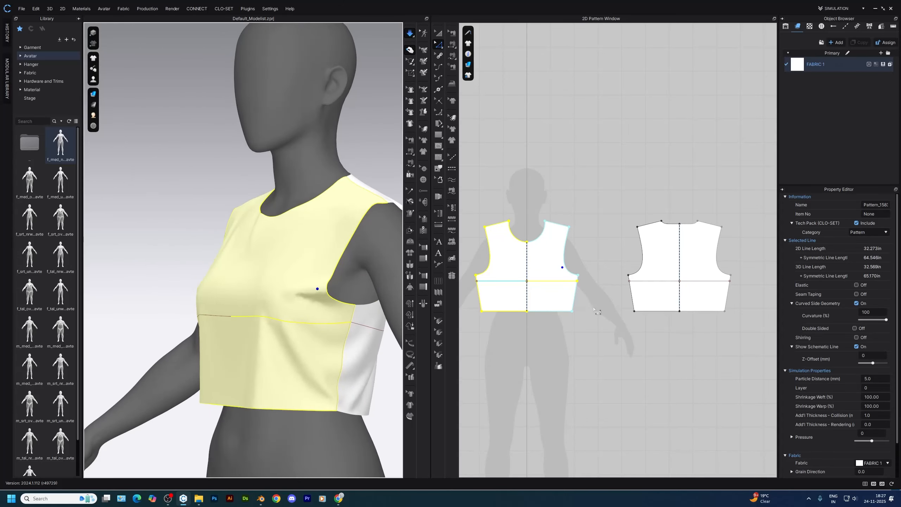
# Locate the bust wrinkle at the front armhole and split the armhole curve there, 2.75 in from the underarm point
pyautogui.click(500, 328)
pyautogui.scroll(3, 543, 280)
pyautogui.click(597, 268)
pyautogui.click(615, 265)
pyautogui.scroll(2, 350, 298)
pyautogui.scroll(-1, 351, 298)
pyautogui.click(255, 312)
pyautogui.moveTo(256, 312)
pyautogui.mouseDown(button='right')
pyautogui.moveTo(254, 372)
pyautogui.moveTo(288, 336)
pyautogui.moveTo(291, 373)
pyautogui.moveTo(295, 342)
pyautogui.moveTo(283, 370)
pyautogui.moveTo(283, 359)
pyautogui.mouseUp(button='right')
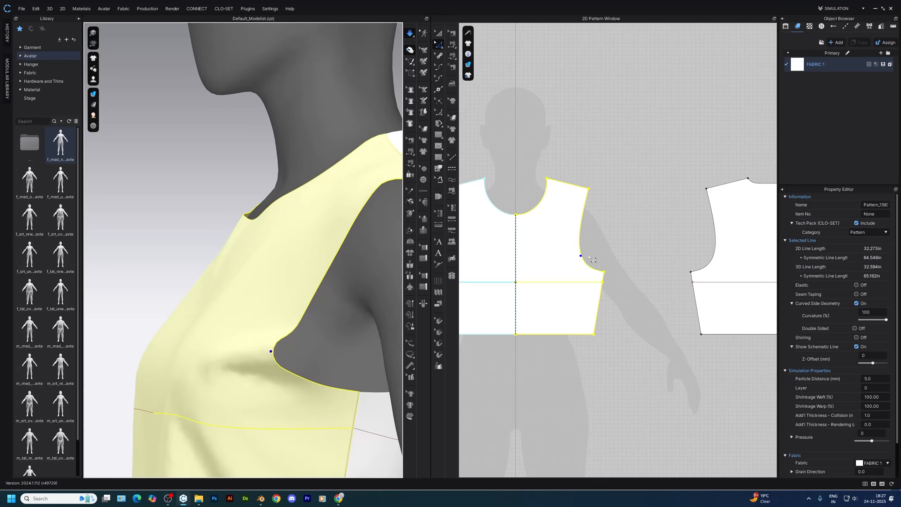
pyautogui.scroll(3, 589, 257)
pyautogui.press('x')
pyautogui.rightClick(577, 257)
pyautogui.write('2.75')
pyautogui.press('Return')
pyautogui.click(433, 301)
# Add a dart at the front armhole's split point, pointing toward the bust, and accept its smoothed outline
pyautogui.press('z')
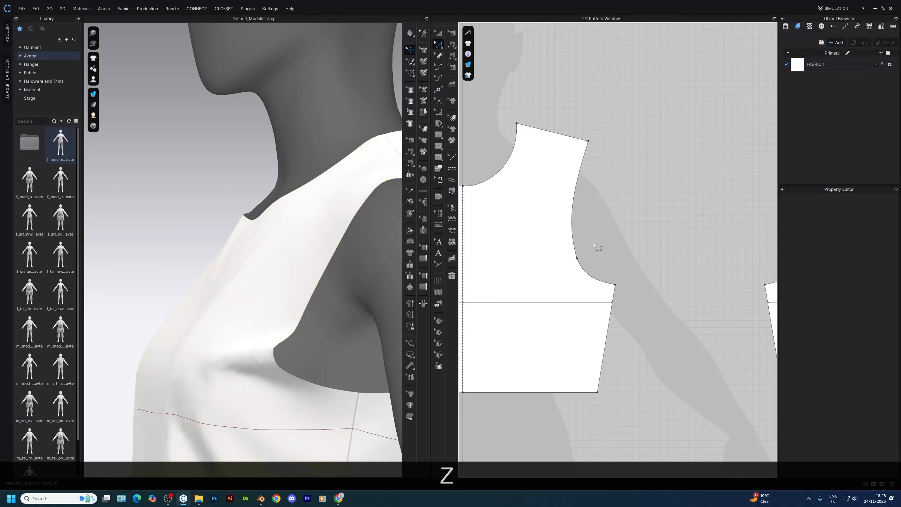
pyautogui.scroll(2, 582, 284)
pyautogui.rightClick(576, 299)
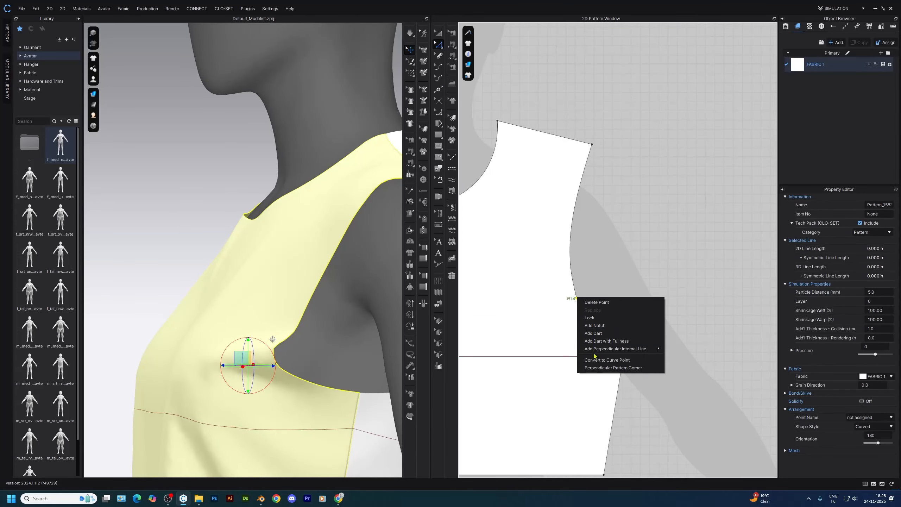
pyautogui.click(595, 336)
pyautogui.click(433, 265)
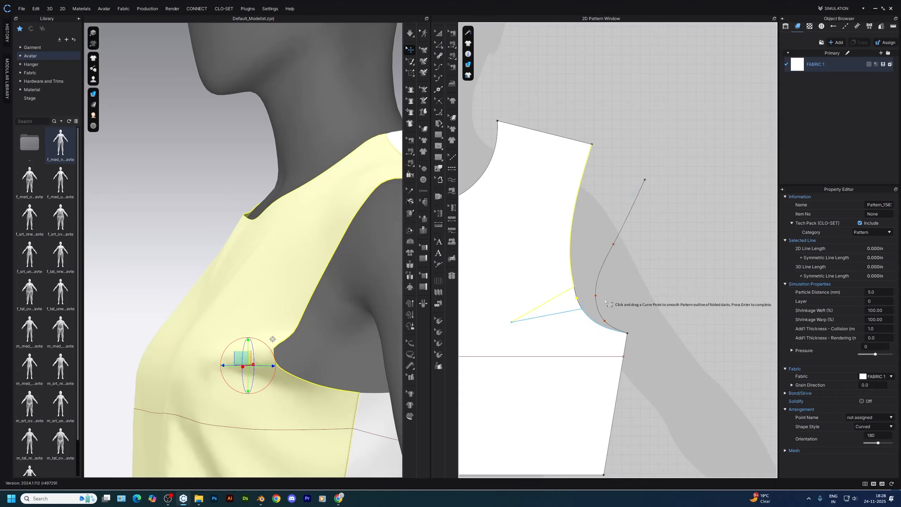
pyautogui.scroll(3, 617, 250)
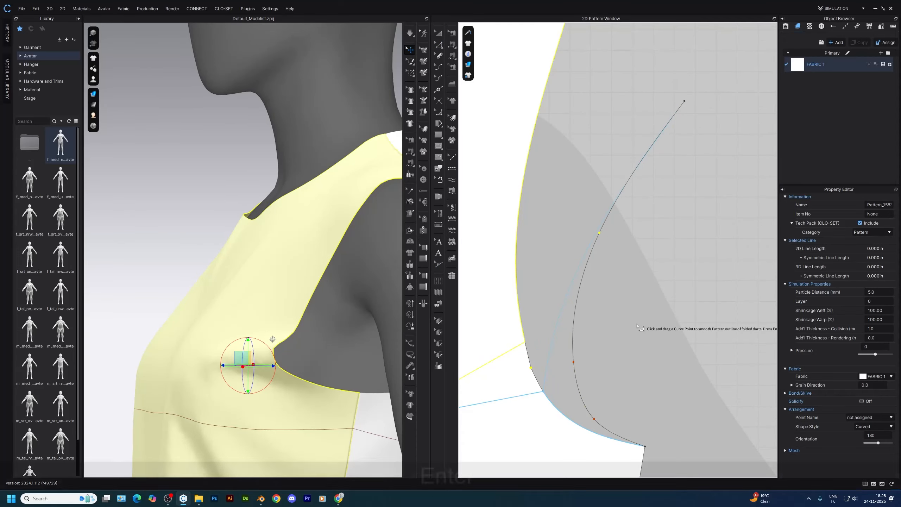
pyautogui.press('Return')
# Simulate the garment with the armhole dart and settle the front around the bust
pyautogui.press('space')
pyautogui.moveTo(291, 343); pyautogui.dragTo(365, 317, button='right')
pyautogui.scroll(-4, 315, 335)
pyautogui.click(246, 275)
pyautogui.press('2')
pyautogui.moveTo(323, 231); pyautogui.dragTo(312, 318, button='right')
pyautogui.scroll(3, 311, 306)
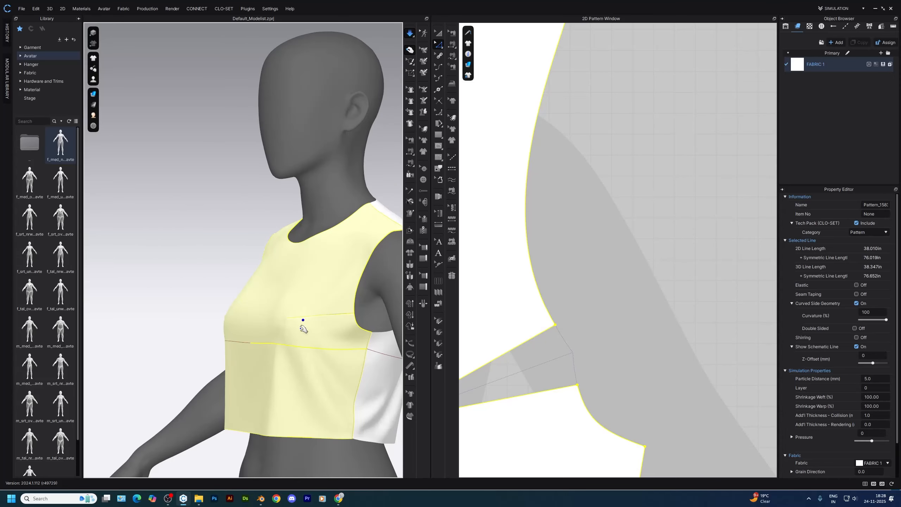
# Delete the front bodice's horizontal internal line and its end point on the side seam
pyautogui.click(643, 374)
pyautogui.scroll(-6, 639, 342)
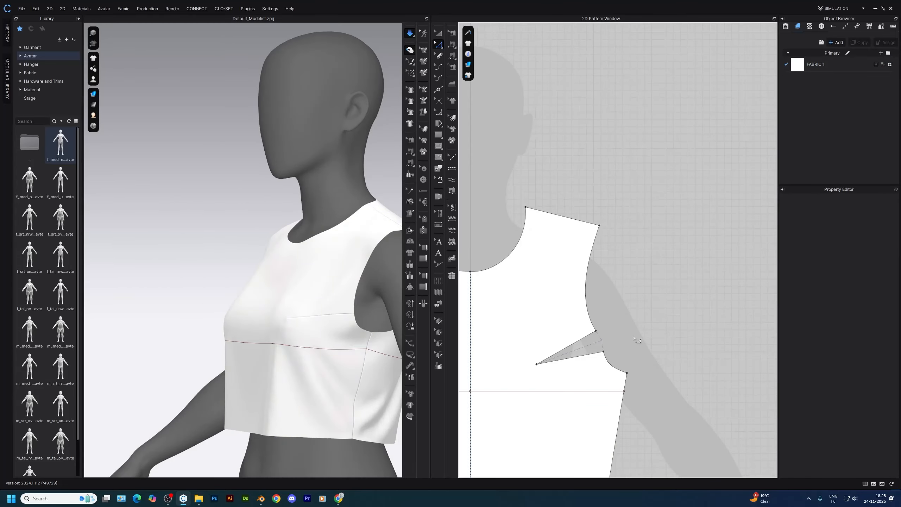
pyautogui.click(582, 302)
pyautogui.press('Delete')
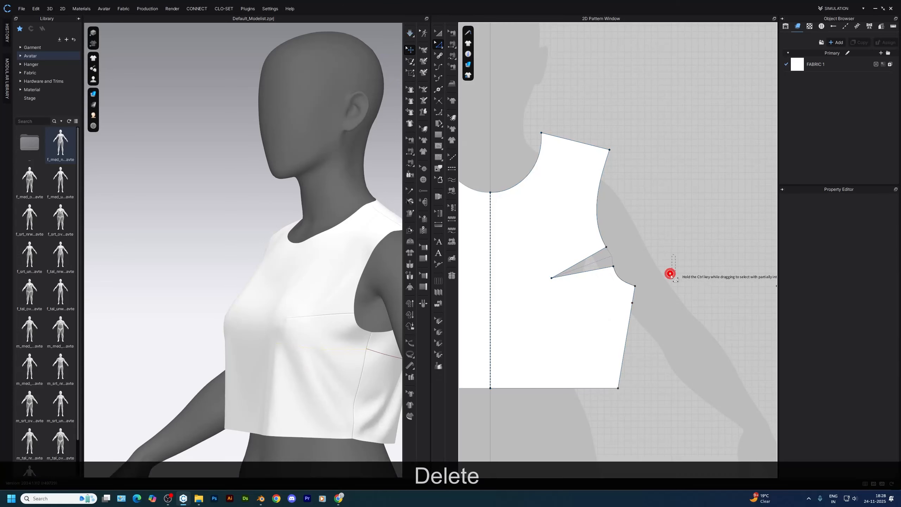
pyautogui.click(630, 301)
pyautogui.click(644, 308)
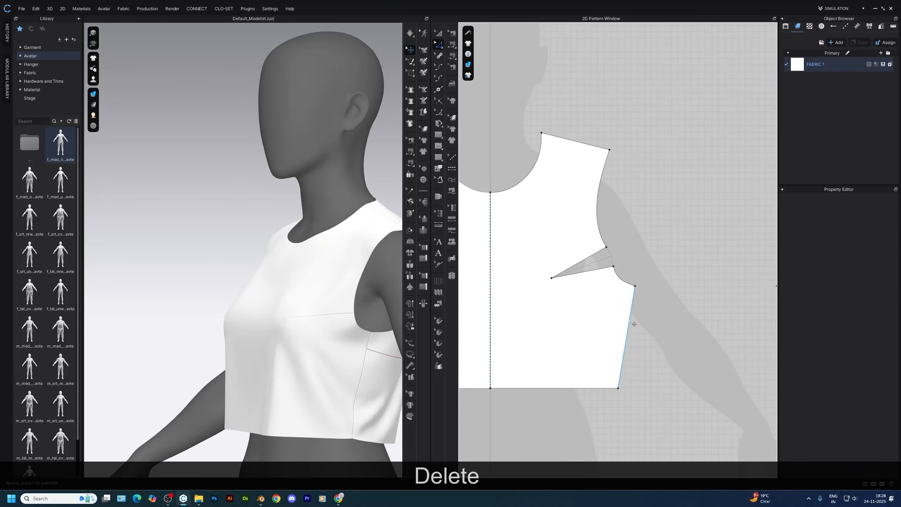
# Split the front bodice's side seam 2 in below the underarm point
pyautogui.press('x')
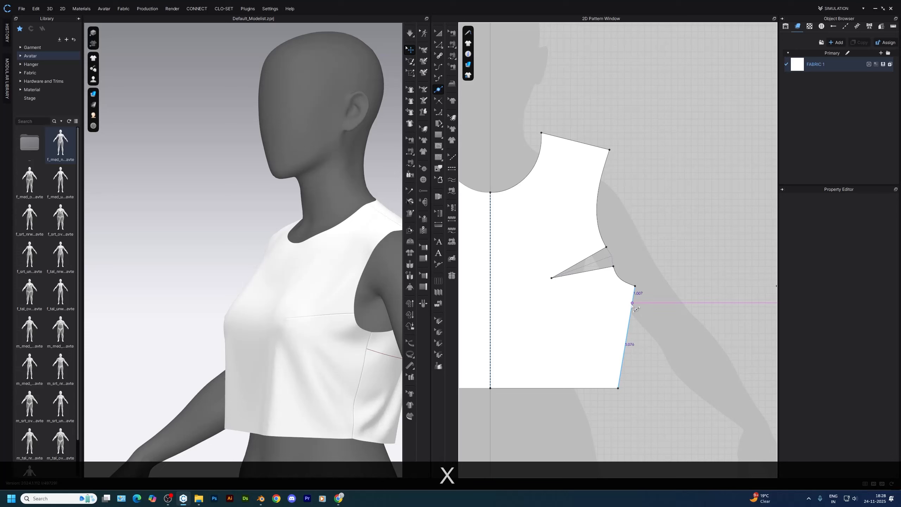
pyautogui.rightClick(632, 302)
pyautogui.write('2')
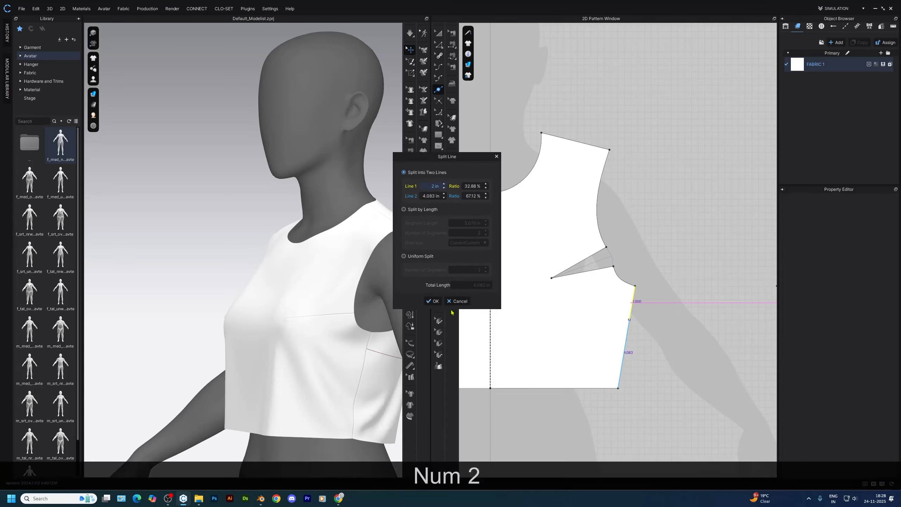
pyautogui.click(435, 301)
pyautogui.scroll(-2, 624, 287)
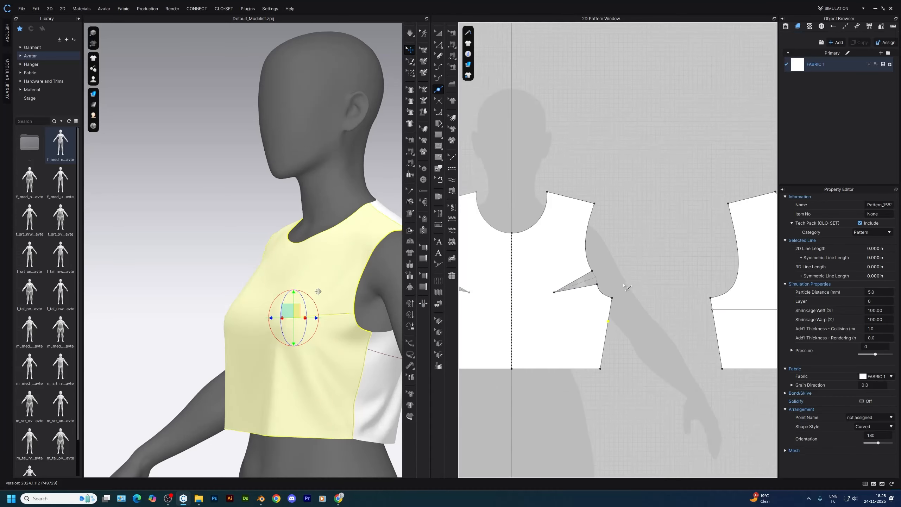
# Select the upper side-seam segments below the armholes on the front and back bodices and raise them 1 in
pyautogui.scroll(-2, 386, 348)
pyautogui.moveTo(358, 347); pyautogui.dragTo(387, 350, button='right')
pyautogui.click(351, 334)
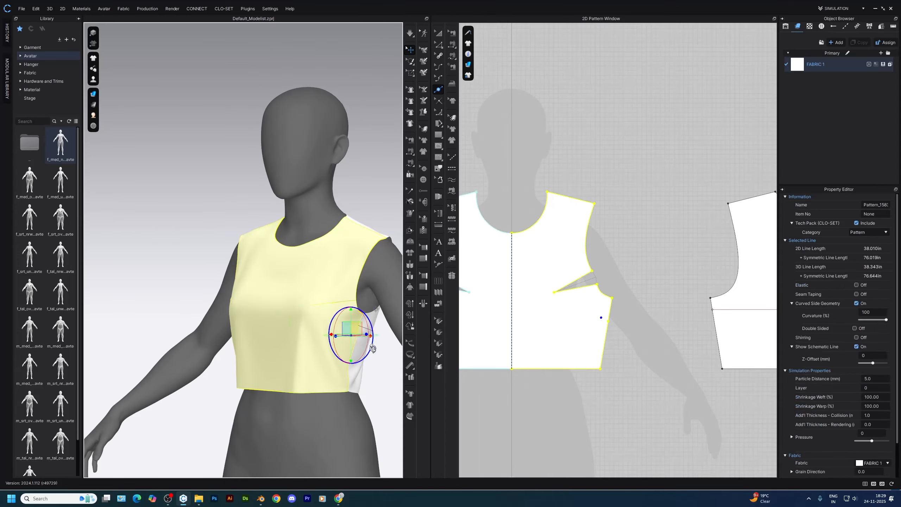
pyautogui.scroll(3, 355, 341)
pyautogui.moveTo(352, 373); pyautogui.dragTo(286, 309, button='middle')
pyautogui.moveTo(286, 309)
pyautogui.mouseDown(button='right')
pyautogui.moveTo(237, 325)
pyautogui.moveTo(370, 310)
pyautogui.moveTo(275, 308)
pyautogui.mouseUp(button='right')
pyautogui.moveTo(632, 272); pyautogui.dragTo(565, 286, button='middle')
pyautogui.press('z')
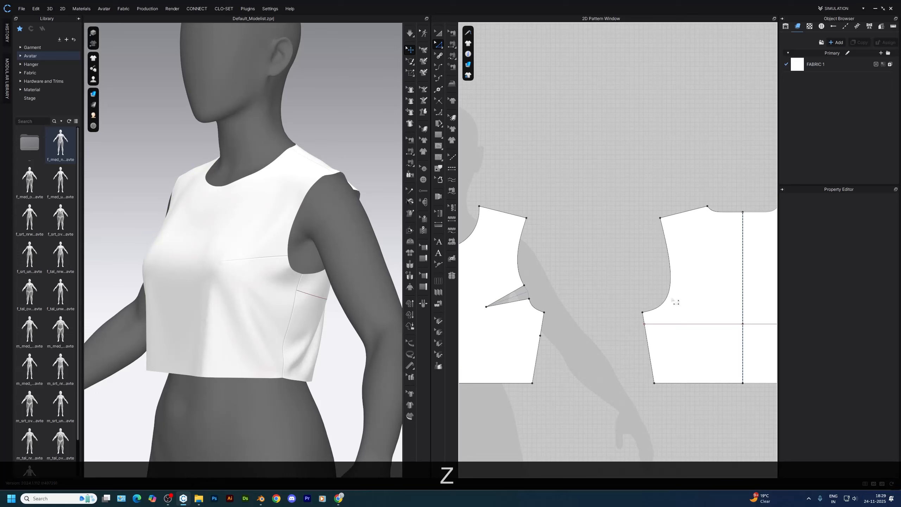
pyautogui.moveTo(613, 335); pyautogui.dragTo(475, 341)
pyautogui.scroll(3, 656, 322)
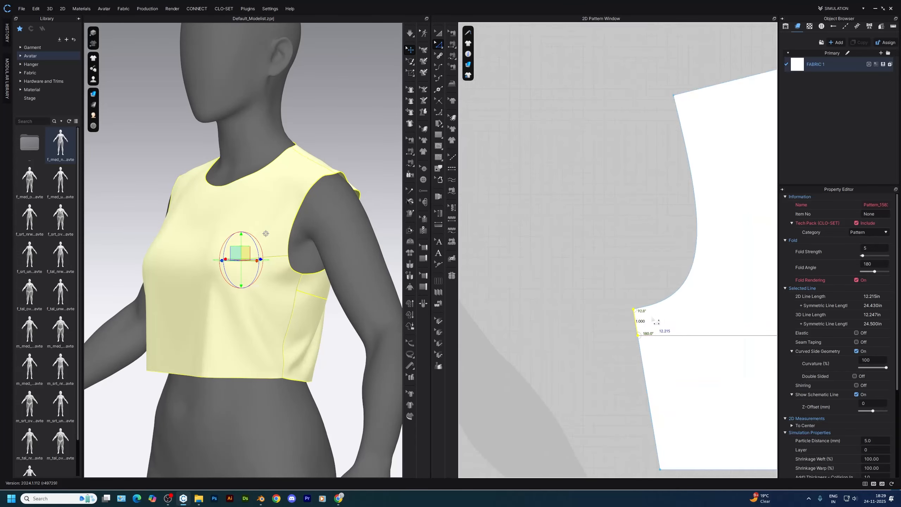
pyautogui.press('Return')
pyautogui.write('1')
pyautogui.press('Return')
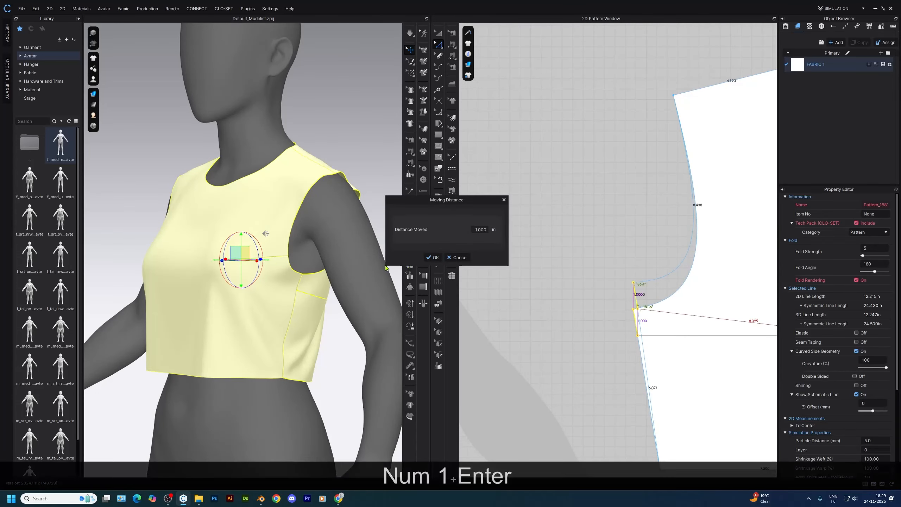
# Simulate the bodice with the raised underarms, inspect the armhole fit, and stop the simulation
pyautogui.press('space')
pyautogui.moveTo(297, 278)
pyautogui.mouseDown(button='right')
pyautogui.moveTo(264, 296)
pyautogui.moveTo(270, 278)
pyautogui.moveTo(260, 311)
pyautogui.moveTo(294, 284)
pyautogui.mouseUp(button='right')
pyautogui.scroll(2, 269, 278)
pyautogui.scroll(-3, 284, 285)
pyautogui.press('space')
pyautogui.scroll(-5, 593, 297)
pyautogui.scroll(3, 538, 279)
# Delete the stray fold lines of the front armhole dart
pyautogui.moveTo(538, 280); pyautogui.dragTo(637, 273, button='middle')
pyautogui.press('i')
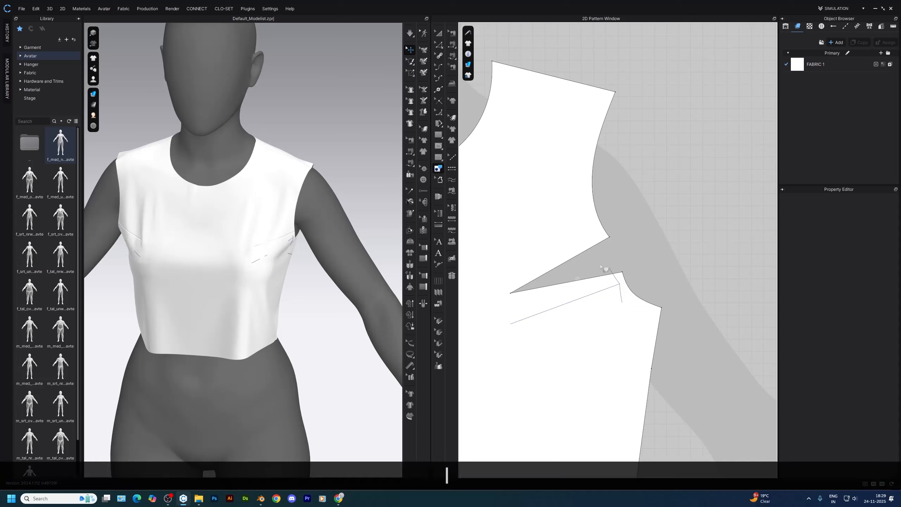
pyautogui.moveTo(620, 305); pyautogui.dragTo(623, 307)
pyautogui.press('Delete')
# Remove the existing split point from the front bodice's side seam
pyautogui.scroll(-4, 639, 272)
pyautogui.moveTo(640, 273); pyautogui.dragTo(638, 332, button='middle')
pyautogui.moveTo(358, 213); pyautogui.dragTo(312, 241, button='right')
pyautogui.scroll(3, 329, 253)
pyautogui.scroll(-2, 633, 261)
pyautogui.moveTo(634, 261)
pyautogui.mouseDown(button='middle')
pyautogui.moveTo(591, 287)
pyautogui.moveTo(619, 229)
pyautogui.mouseUp(button='middle')
pyautogui.scroll(4, 614, 310)
pyautogui.press('z')
pyautogui.scroll(-2, 589, 309)
pyautogui.moveTo(601, 294); pyautogui.dragTo(549, 323)
pyautogui.press('Delete')
pyautogui.click(609, 301)
# Split the front side seam again with a point 2 in below the raised underarm
pyautogui.press('x')
pyautogui.rightClick(581, 292)
pyautogui.write('2')
pyautogui.click(433, 302)
# Rotate the front armhole dart to the side-seam split point, setting the closed dart width to 0 in and shortening the new dart
pyautogui.press('z')
pyautogui.click(614, 262)
pyautogui.scroll(-2, 614, 261)
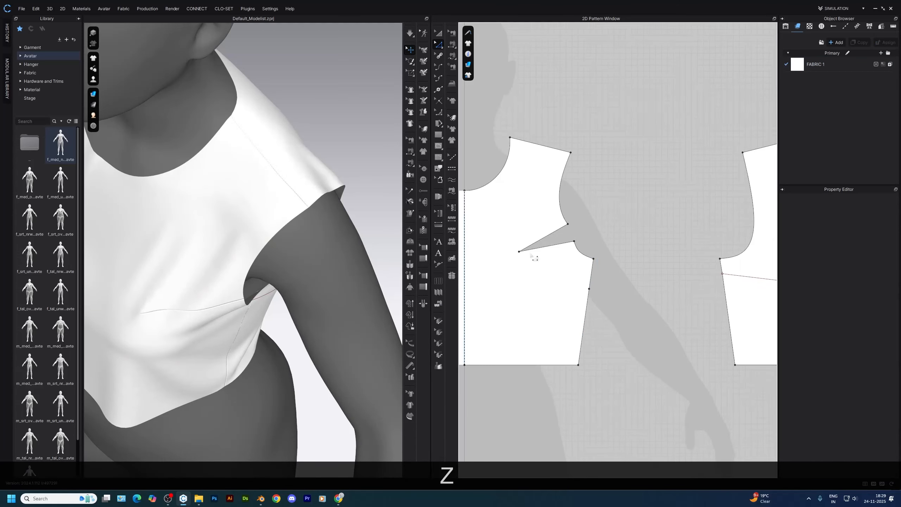
pyautogui.rightClick(537, 256)
pyautogui.click(544, 320)
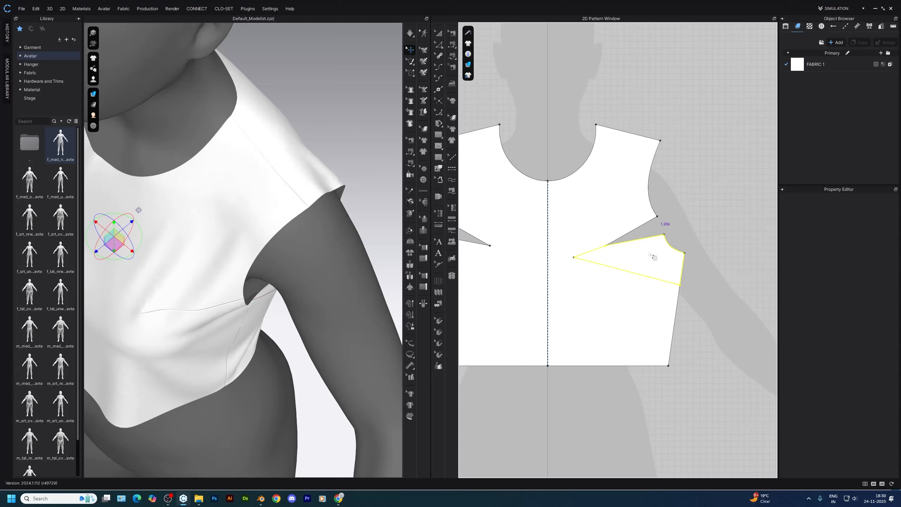
pyautogui.click(653, 255)
pyautogui.moveTo(461, 213); pyautogui.dragTo(343, 236)
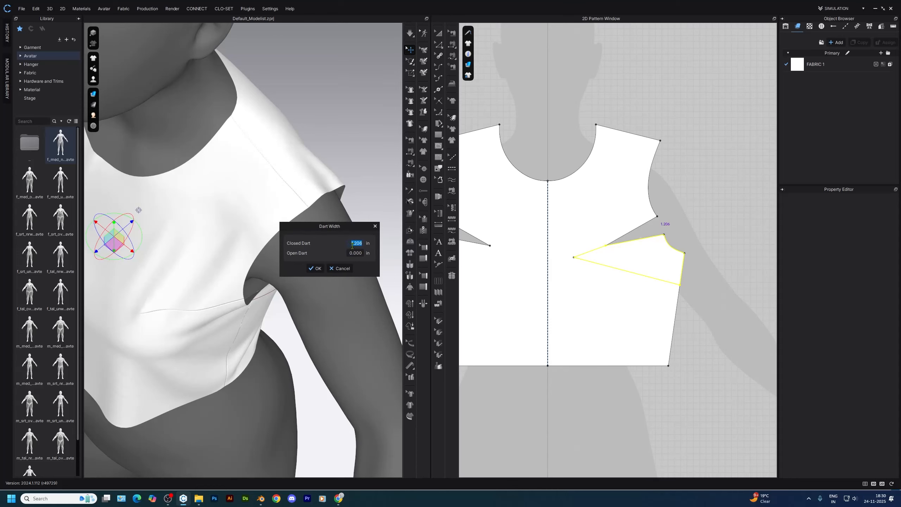
pyautogui.write('0')
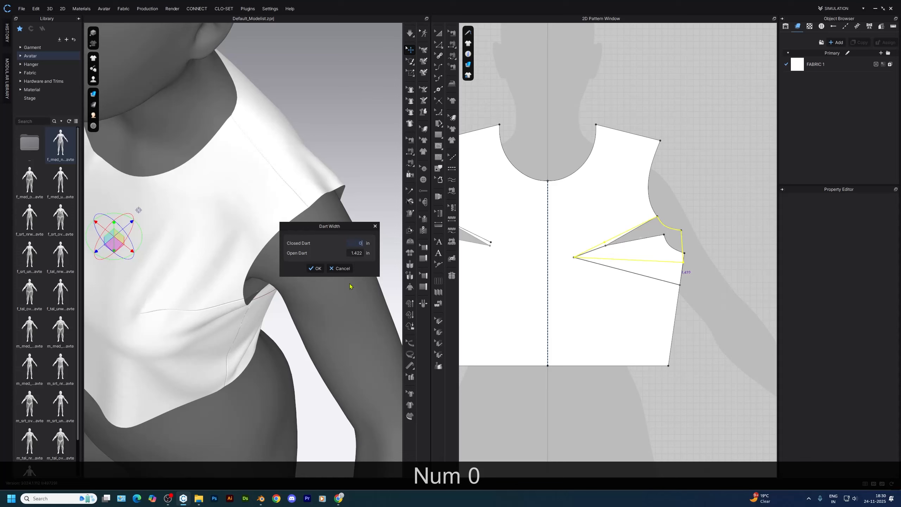
pyautogui.click(319, 268)
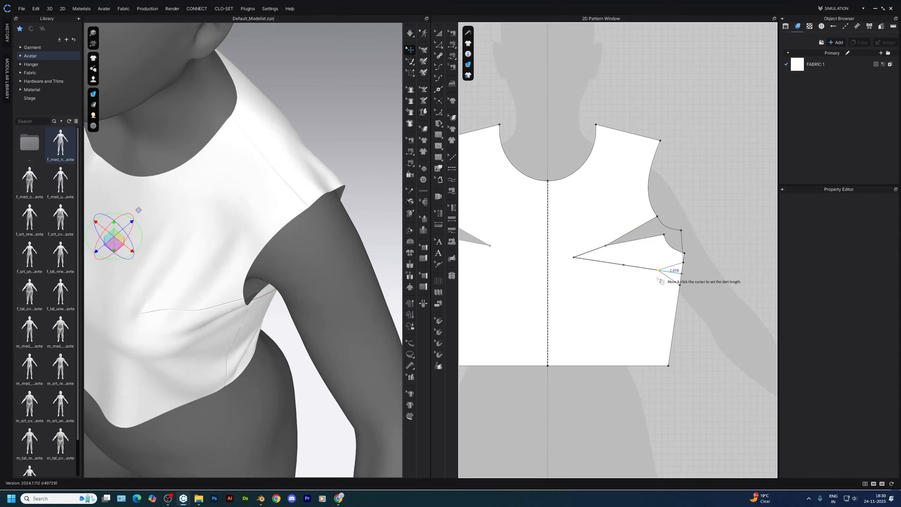
pyautogui.click(623, 266)
pyautogui.scroll(-5, 310, 354)
pyautogui.moveTo(311, 355); pyautogui.dragTo(337, 282, button='right')
pyautogui.scroll(2, 662, 248)
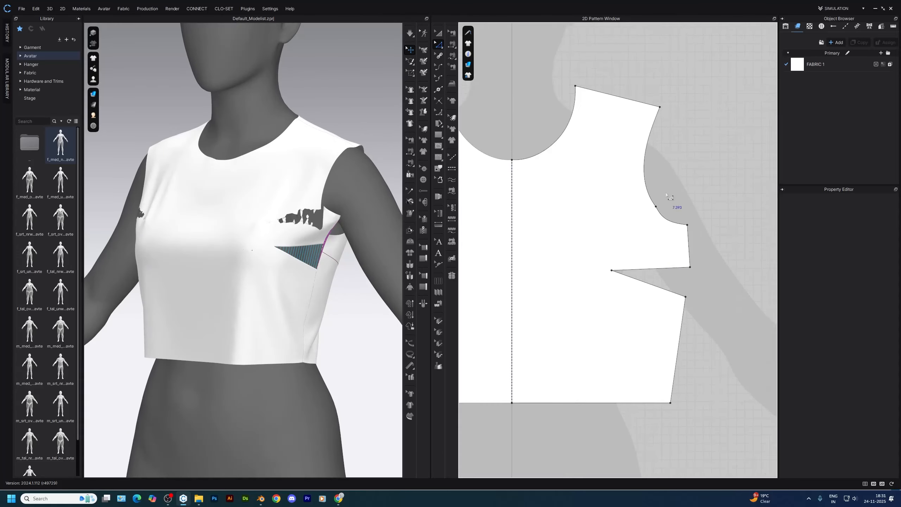
# Delete the extra curve points along the front bodice's armhole and reshape the armhole into a smoother curve
pyautogui.scroll(2, 667, 197)
pyautogui.scroll(-2, 605, 242)
pyautogui.scroll(-2, 621, 287)
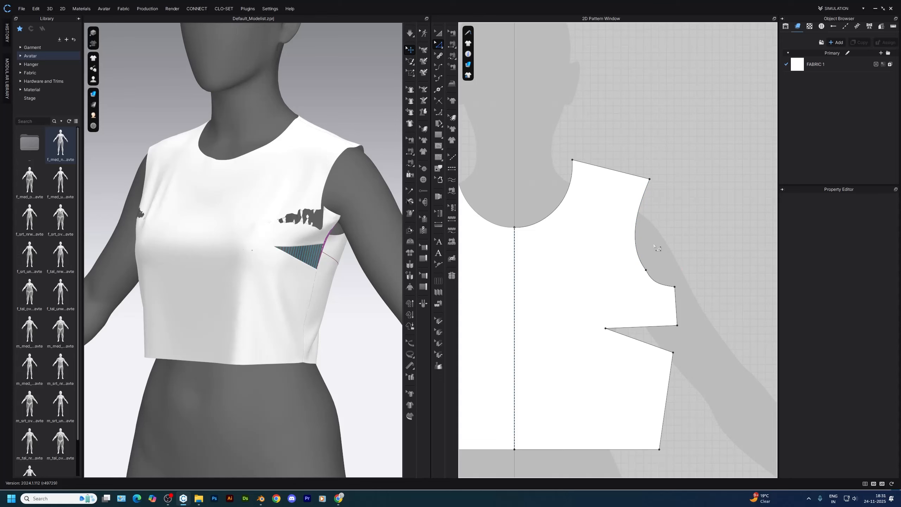
pyautogui.press('v')
pyautogui.scroll(3, 641, 240)
pyautogui.moveTo(642, 240); pyautogui.dragTo(613, 244, button='middle')
pyautogui.scroll(2, 612, 273)
pyautogui.moveTo(576, 262); pyautogui.dragTo(634, 328)
pyautogui.press('Delete')
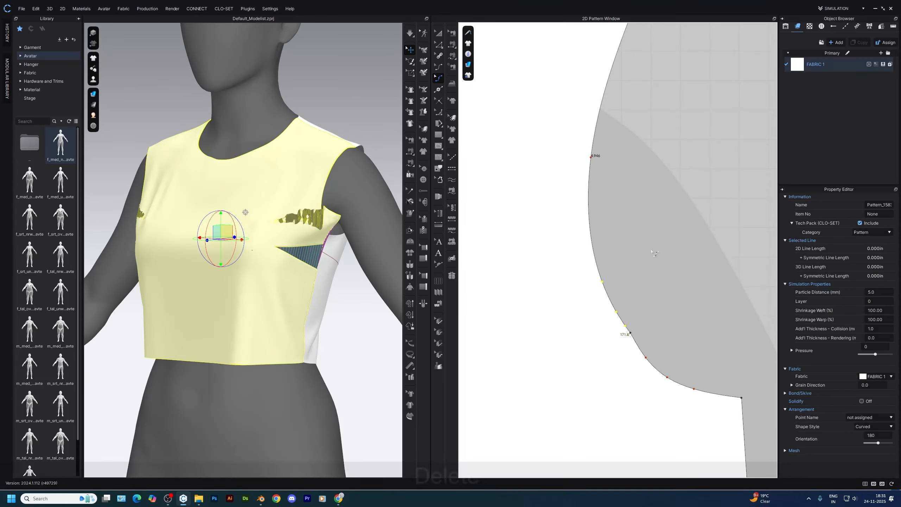
pyautogui.scroll(-2, 627, 362)
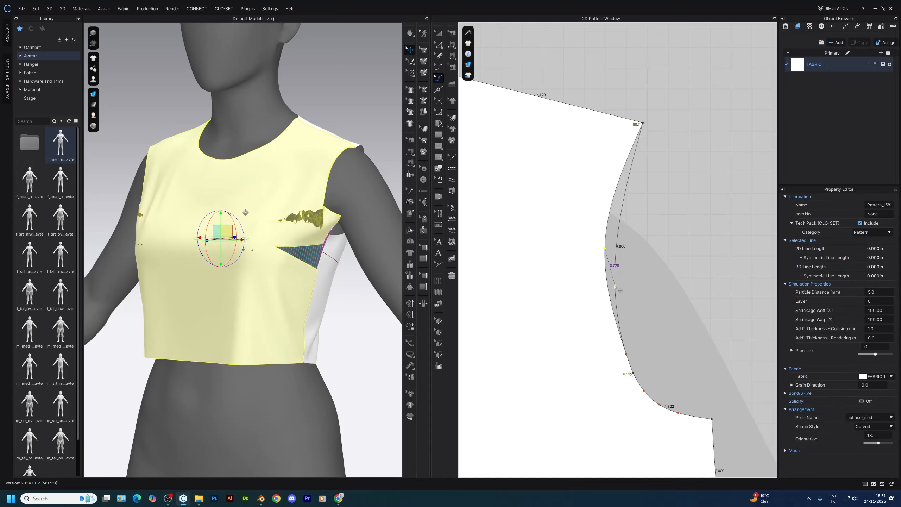
pyautogui.scroll(-3, 616, 288)
pyautogui.scroll(1, 652, 302)
pyautogui.click(653, 302)
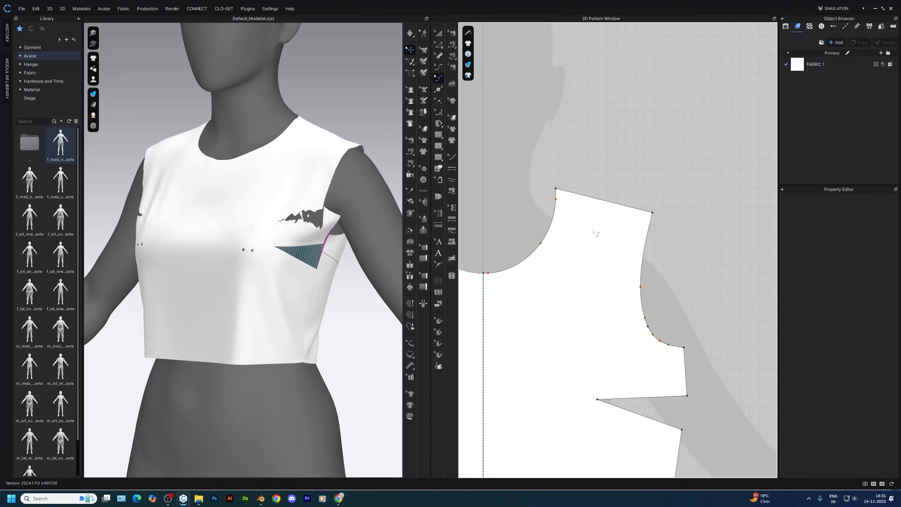
# Refine the front neckline curve near the shoulder end
pyautogui.scroll(3, 595, 233)
pyautogui.click(573, 179)
pyautogui.moveTo(561, 192); pyautogui.dragTo(561, 191)
pyautogui.scroll(-5, 635, 299)
pyautogui.press('a')
pyautogui.scroll(2, 703, 351)
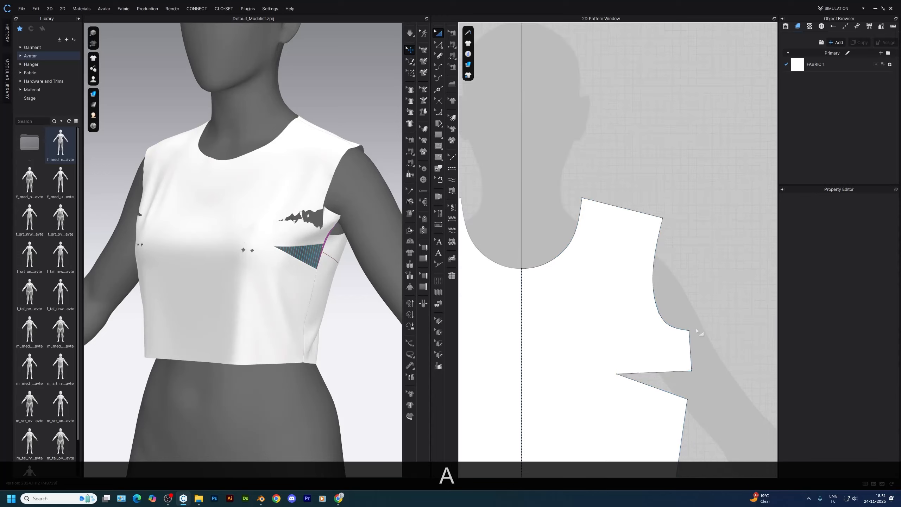
# Simulate the garment and pull the back bodice into place on the avatar
pyautogui.moveTo(315, 301); pyautogui.dragTo(381, 295, button='right')
pyautogui.moveTo(172, 286); pyautogui.dragTo(231, 305, button='right')
pyautogui.moveTo(258, 280); pyautogui.dragTo(283, 295)
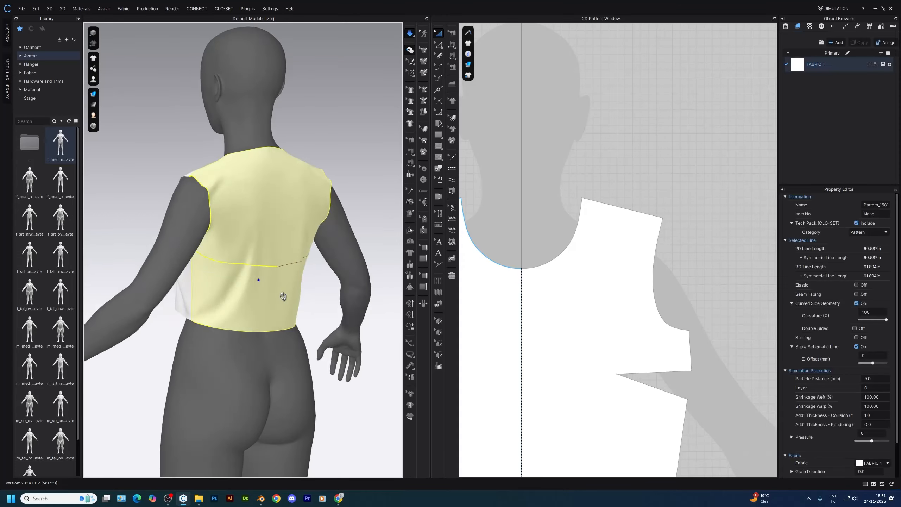
pyautogui.moveTo(283, 296); pyautogui.dragTo(256, 319, button='right')
pyautogui.moveTo(284, 195); pyautogui.dragTo(287, 189)
pyautogui.moveTo(287, 190); pyautogui.dragTo(316, 188, button='right')
pyautogui.moveTo(273, 320)
pyautogui.mouseDown(button='right')
pyautogui.moveTo(312, 333)
pyautogui.moveTo(277, 325)
pyautogui.mouseUp(button='right')
pyautogui.scroll(-6, 563, 321)
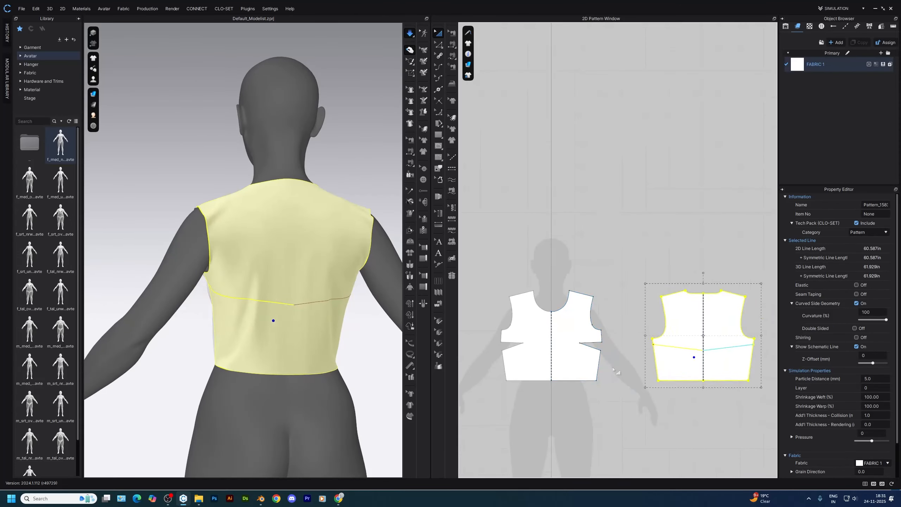
# Delete the leftover split point below the underarm on the back bodice's side seam
pyautogui.scroll(6, 696, 355)
pyautogui.press('z')
pyautogui.moveTo(612, 349); pyautogui.dragTo(613, 350)
pyautogui.press('Delete')
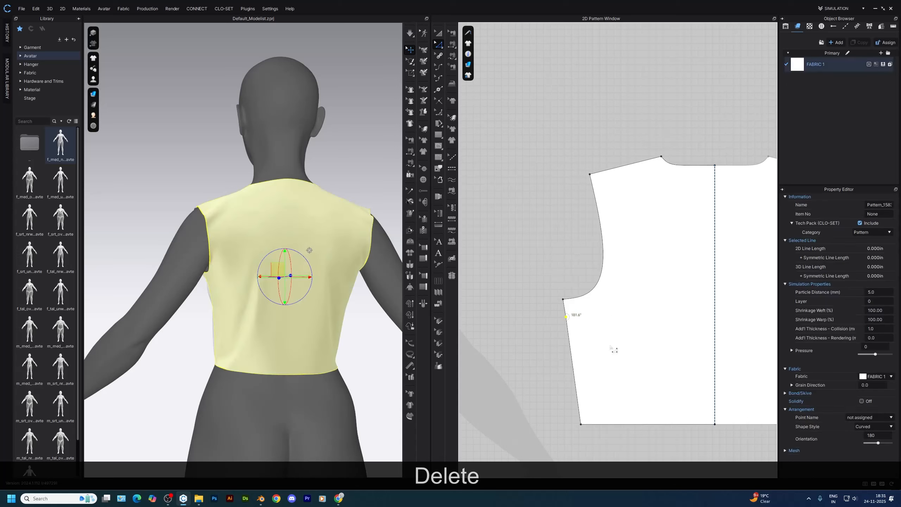
pyautogui.scroll(-6, 532, 349)
pyautogui.scroll(3, 574, 307)
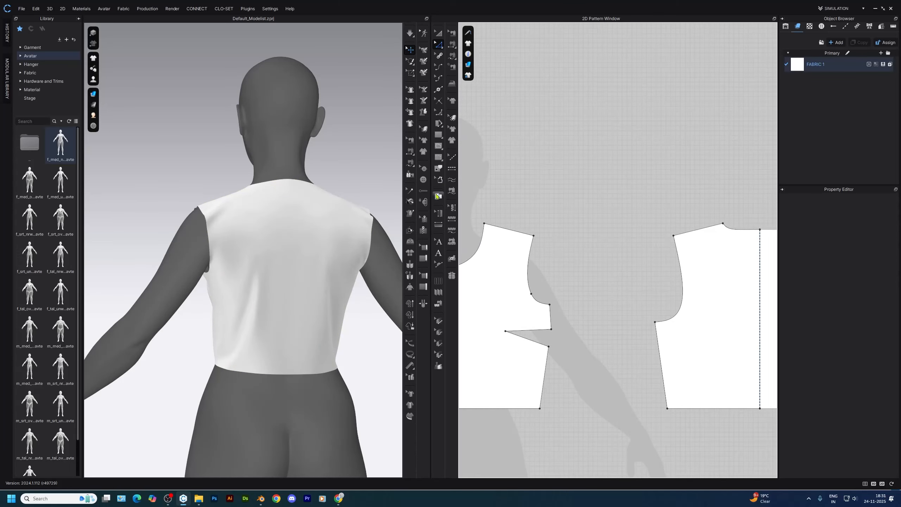
# Walk the back bodice pattern along the front's side seam and shoulder line to compare the joined outlines
pyautogui.rightClick(552, 315)
pyautogui.click(585, 296)
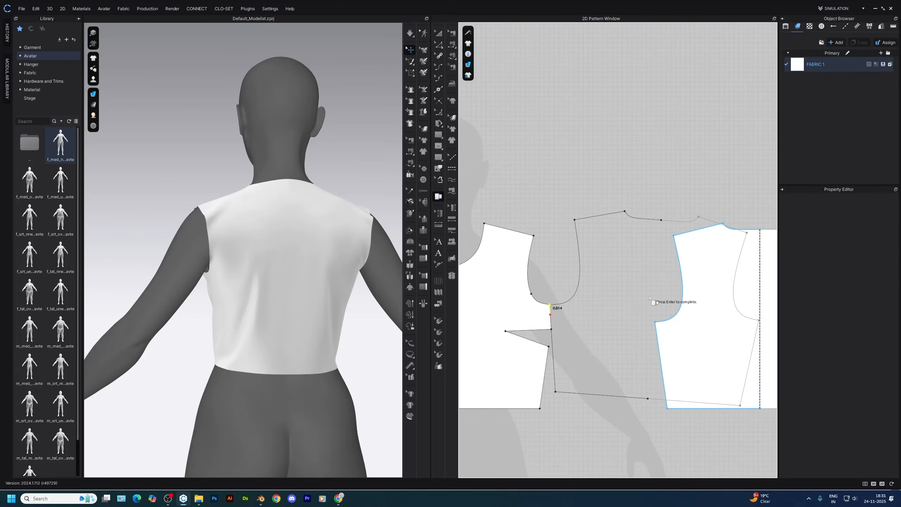
pyautogui.press('Escape')
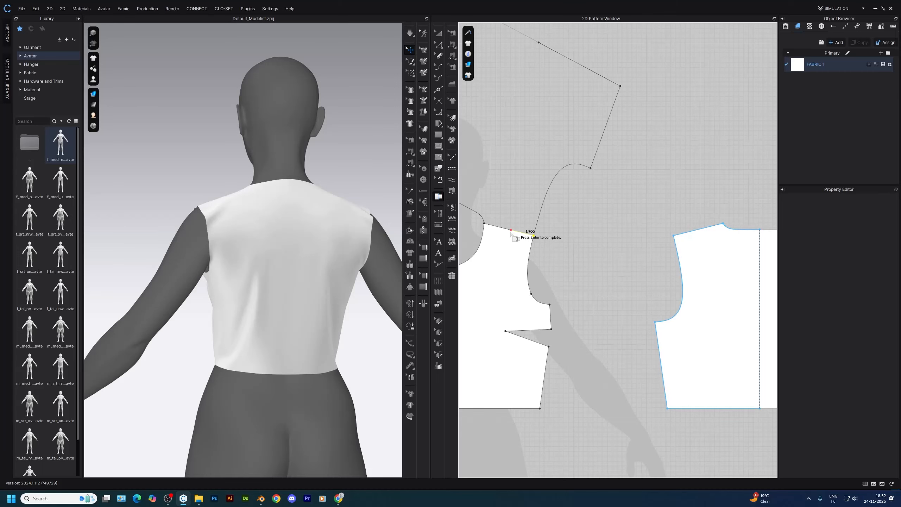
pyautogui.scroll(3, 534, 236)
pyautogui.scroll(-2, 525, 235)
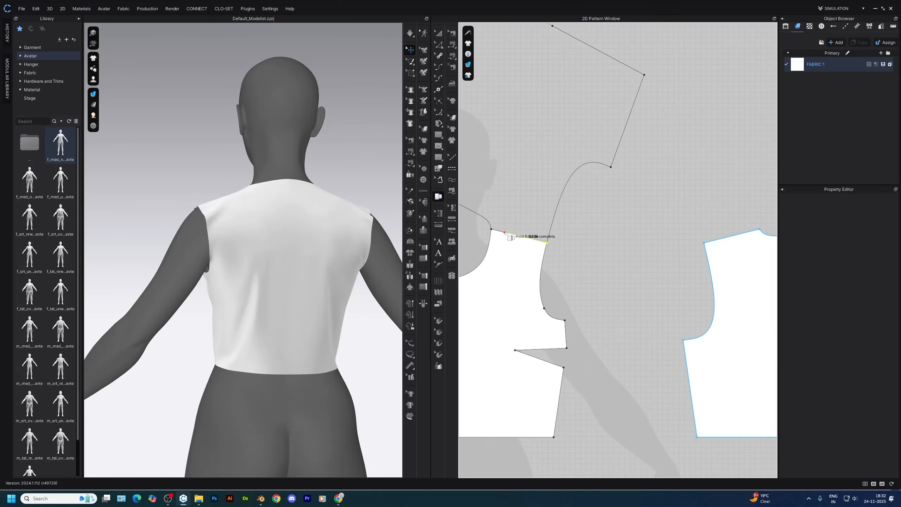
pyautogui.press('z')
# Simulate the garment again and pull the front bodice into place around the side dart
pyautogui.scroll(-2, 589, 312)
pyautogui.scroll(3, 510, 314)
pyautogui.moveTo(208, 311); pyautogui.dragTo(320, 302, button='right')
pyautogui.scroll(3, 284, 309)
pyautogui.click(257, 287)
pyautogui.scroll(-3, 268, 315)
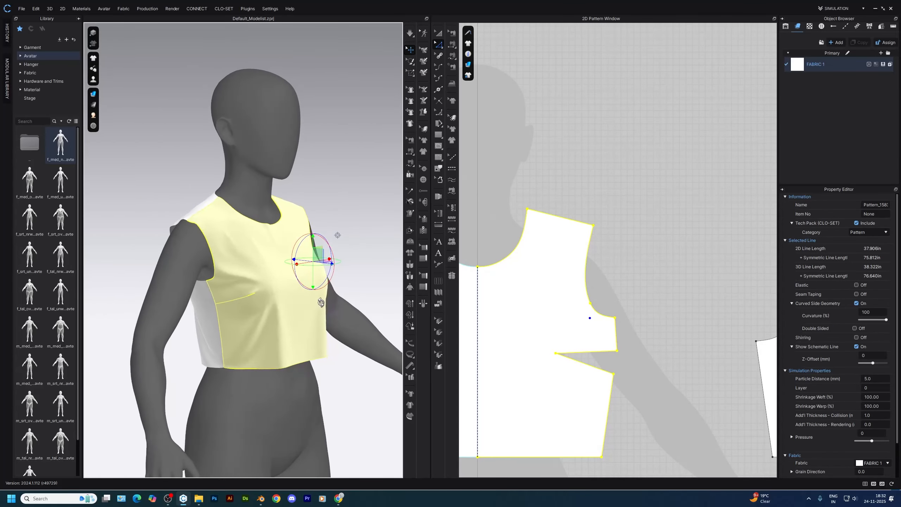
pyautogui.click(635, 284)
pyautogui.moveTo(252, 336)
pyautogui.mouseDown(button='right')
pyautogui.moveTo(324, 312)
pyautogui.moveTo(352, 320)
pyautogui.moveTo(358, 313)
pyautogui.moveTo(291, 335)
pyautogui.moveTo(245, 325)
pyautogui.mouseUp(button='right')
pyautogui.scroll(2, 349, 307)
pyautogui.click(343, 303)
pyautogui.press('space')
pyautogui.scroll(-3, 248, 323)
pyautogui.moveTo(318, 305); pyautogui.dragTo(259, 302, button='right')
pyautogui.scroll(3, 284, 309)
pyautogui.moveTo(296, 320); pyautogui.dragTo(297, 288)
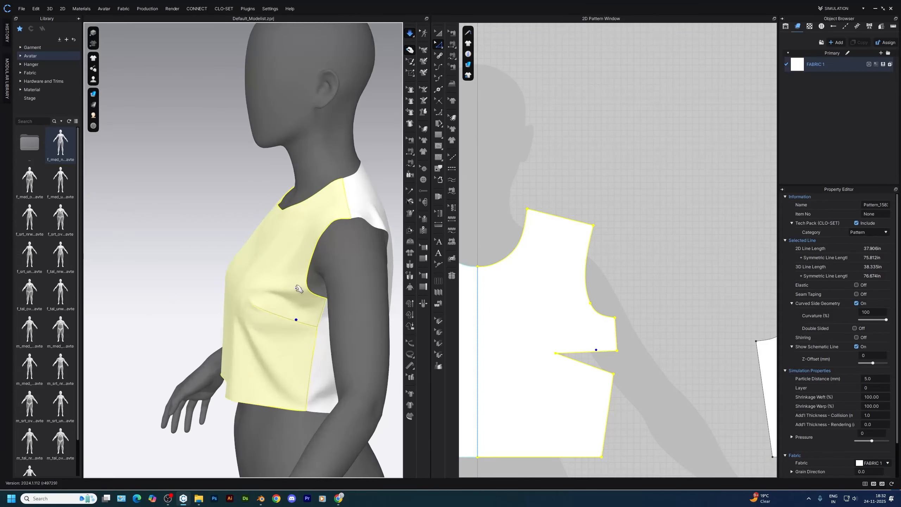
# Measure the armhole lengths of the back and front bodices
pyautogui.click(646, 294)
pyautogui.scroll(-2, 655, 296)
pyautogui.moveTo(655, 296); pyautogui.dragTo(555, 316, button='middle')
pyautogui.moveTo(664, 363); pyautogui.dragTo(666, 364)
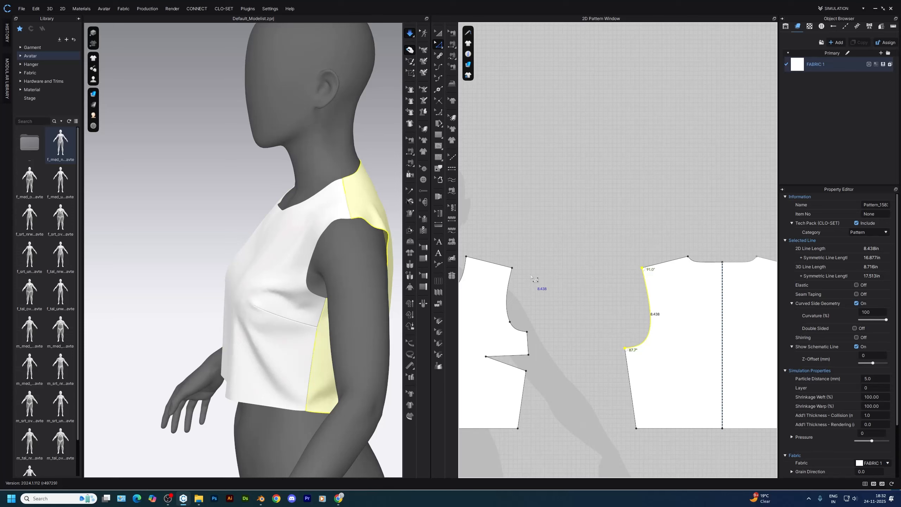
pyautogui.moveTo(566, 250); pyautogui.dragTo(506, 341)
pyautogui.click(538, 284)
# Move the front bodice's lower armhole, side seam, side dart and hem points straight down by 1 in
pyautogui.moveTo(296, 308); pyautogui.dragTo(391, 330, button='right')
pyautogui.press('z')
pyautogui.moveTo(554, 272); pyautogui.dragTo(484, 389)
pyautogui.moveTo(487, 356); pyautogui.dragTo(566, 342, button='middle')
pyautogui.moveTo(319, 408); pyautogui.dragTo(301, 414, button='right')
pyautogui.scroll(-3, 304, 363)
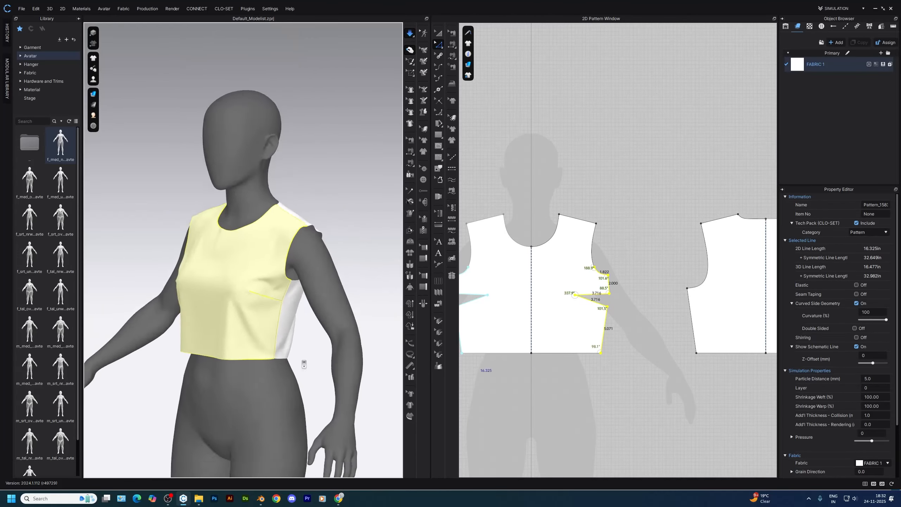
pyautogui.moveTo(304, 363); pyautogui.dragTo(261, 363, button='right')
pyautogui.scroll(3, 592, 355)
pyautogui.keyDown('shift'); pyautogui.moveTo(568, 351); pyautogui.dragTo(568, 371); pyautogui.keyUp('shift')
pyautogui.rightClick(568, 371)
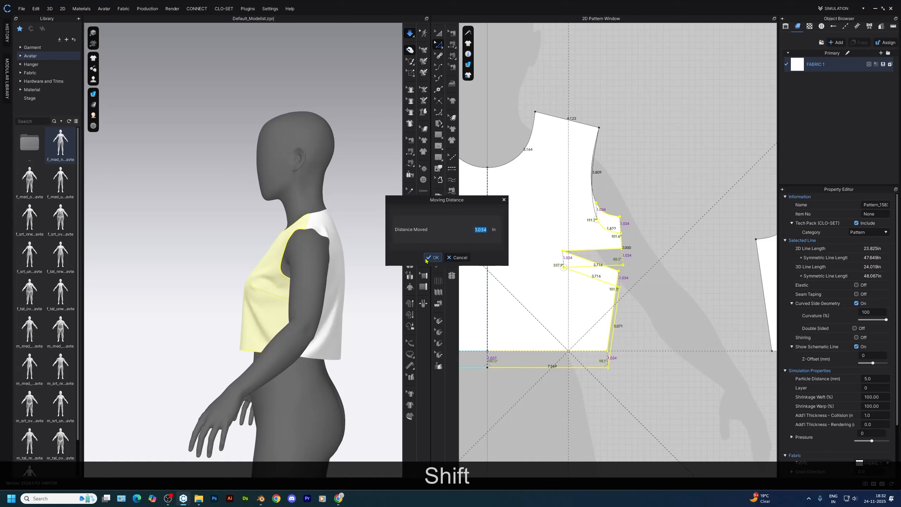
pyautogui.write('1')
pyautogui.press('Return')
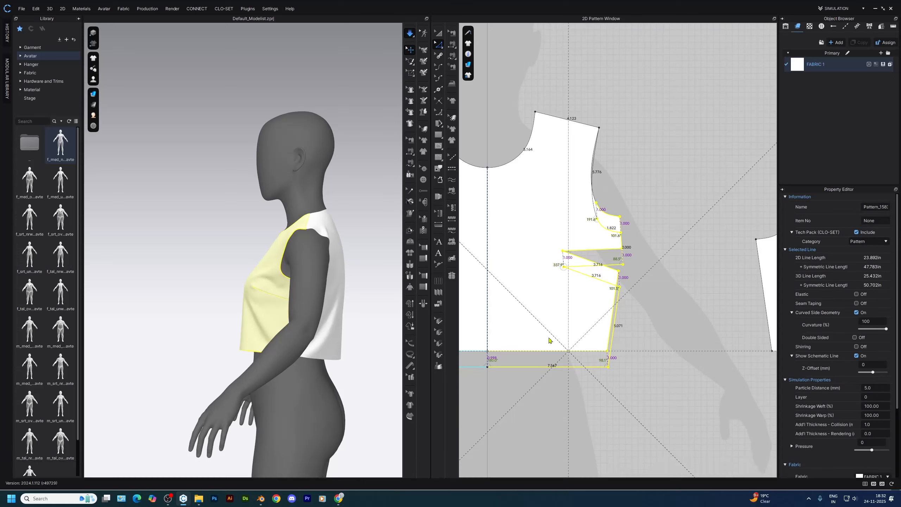
# Simulate the lengthened front bodice and adjust its drape around the bust and armhole
pyautogui.moveTo(290, 320); pyautogui.dragTo(241, 292, button='right')
pyautogui.press('space')
pyautogui.moveTo(323, 342); pyautogui.dragTo(269, 291, button='right')
pyautogui.scroll(3, 267, 316)
pyautogui.moveTo(281, 285); pyautogui.dragTo(302, 304)
pyautogui.moveTo(304, 305); pyautogui.dragTo(330, 316, button='right')
pyautogui.click(611, 226)
pyautogui.moveTo(610, 226); pyautogui.dragTo(628, 265, button='middle')
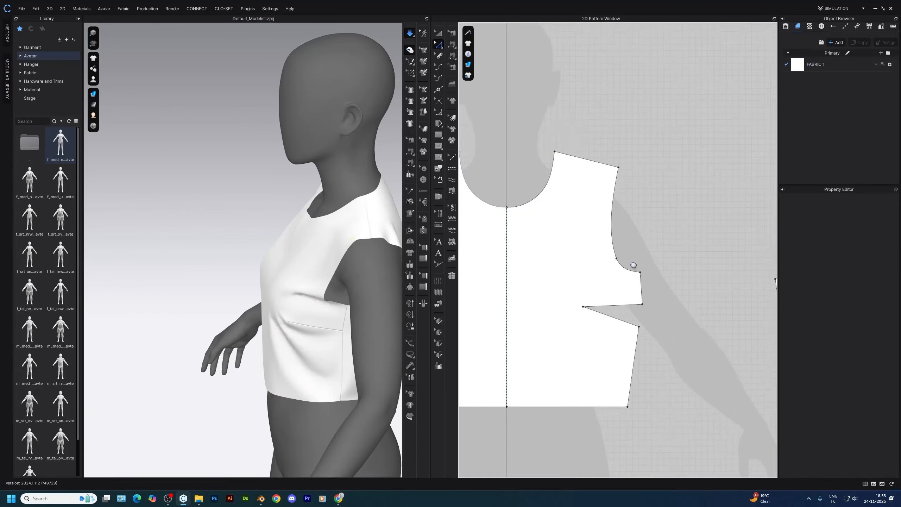
# Add a dart 1 in wide and 3 in long with a shaped cap at the front armhole point, and re-drape the garment
pyautogui.scroll(3, 625, 265)
pyautogui.press('z')
pyautogui.rightClick(612, 257)
pyautogui.click(627, 294)
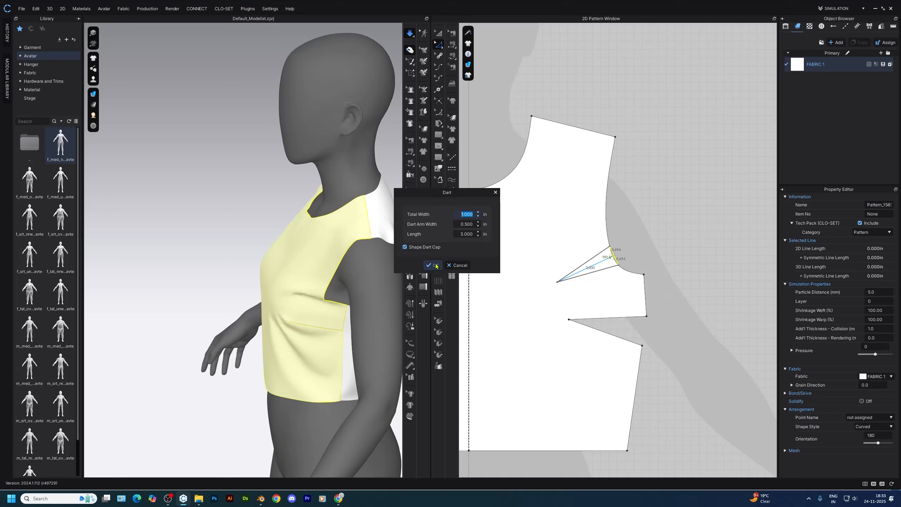
pyautogui.click(434, 265)
pyautogui.scroll(3, 643, 220)
pyautogui.click(630, 205)
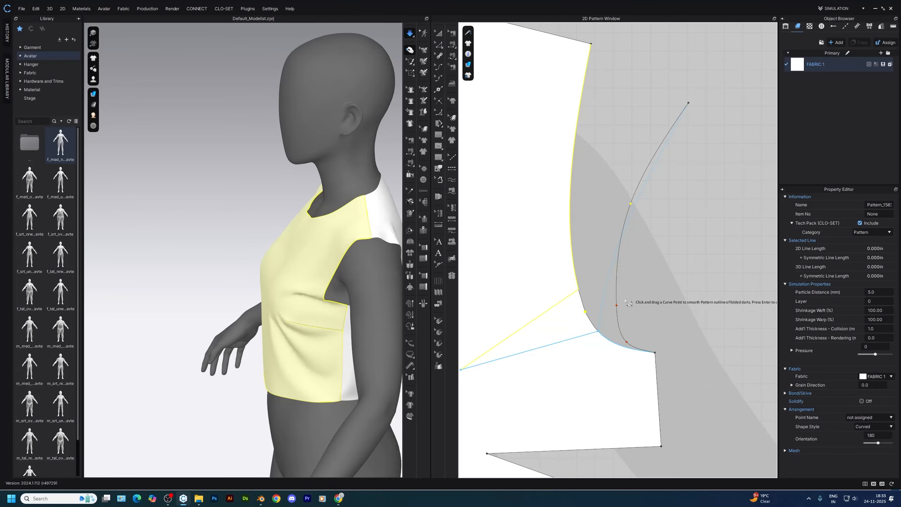
pyautogui.press('Return')
pyautogui.press('space')
pyautogui.moveTo(291, 319); pyautogui.dragTo(316, 323, button='right')
pyautogui.hotkey('space', 'z')
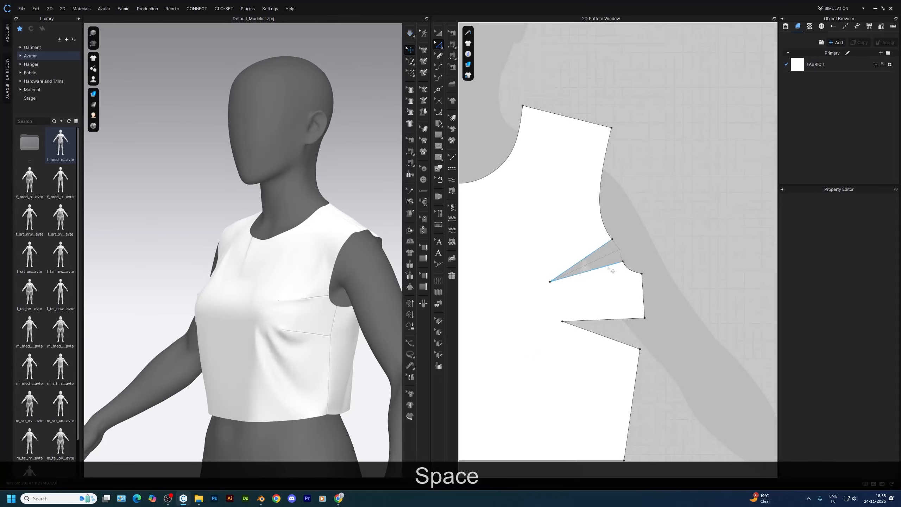
# Rotate the front armhole dart to the hem with a closed dart width of 0 in, giving the new dart legs about 5.7 in long
pyautogui.rightClick(568, 221)
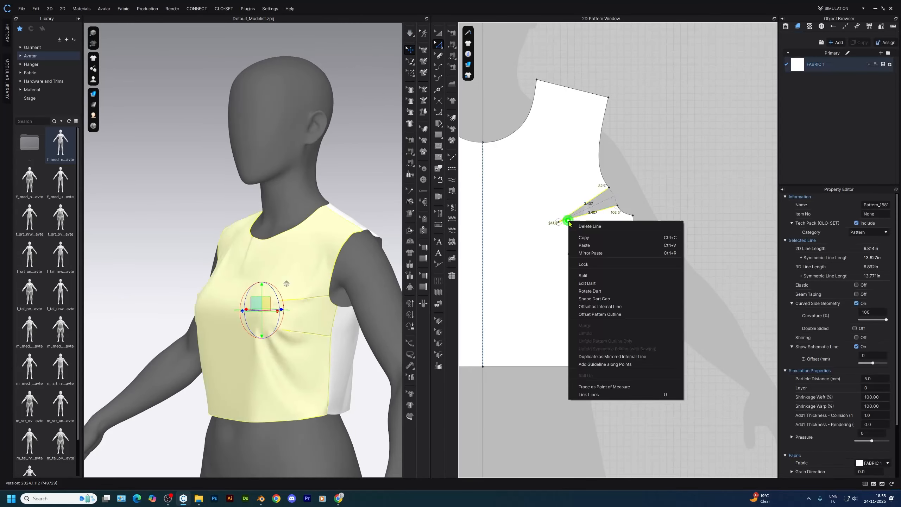
pyautogui.click(586, 291)
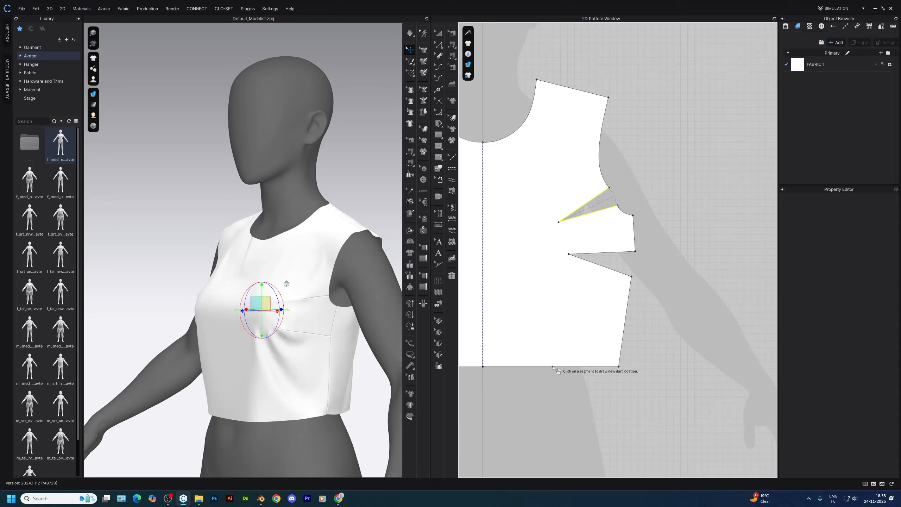
pyautogui.click(620, 240)
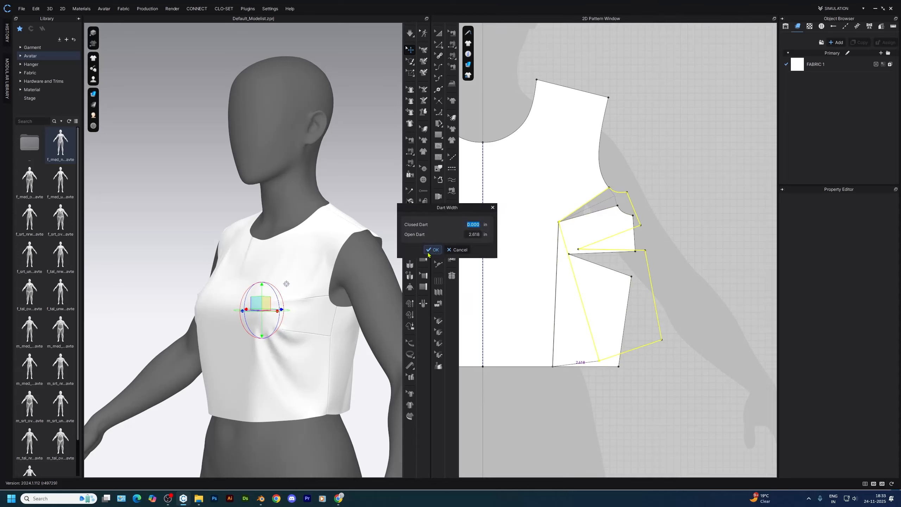
pyautogui.press('Return')
pyautogui.click(432, 250)
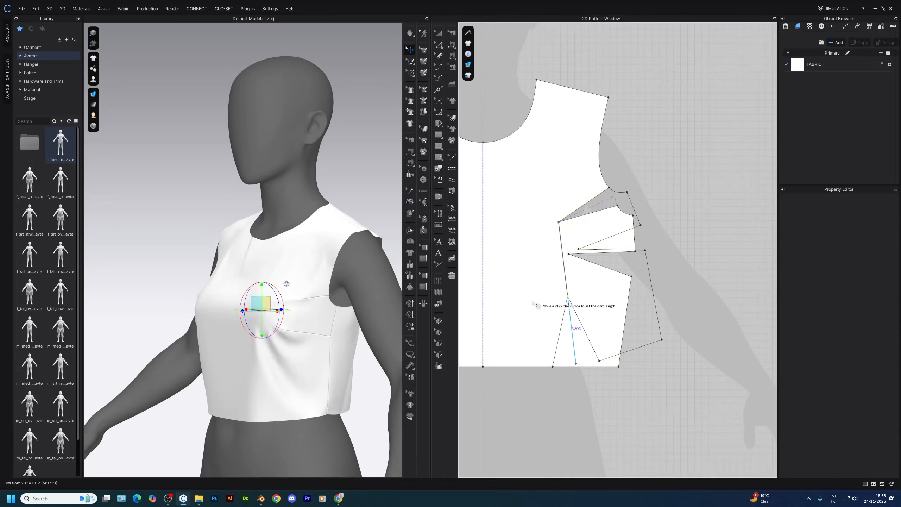
pyautogui.click(528, 273)
# Simulate the garment with the new waist dart and adjust the front drape below the bust
pyautogui.press('z')
pyautogui.press('space')
pyautogui.moveTo(309, 414); pyautogui.dragTo(301, 420)
pyautogui.moveTo(295, 385); pyautogui.dragTo(290, 343, button='right')
pyautogui.scroll(5, 266, 258)
pyautogui.click(587, 409)
pyautogui.press('space')
# Move the front side dart up 1 in along the side seam and simulate the change
pyautogui.press('b')
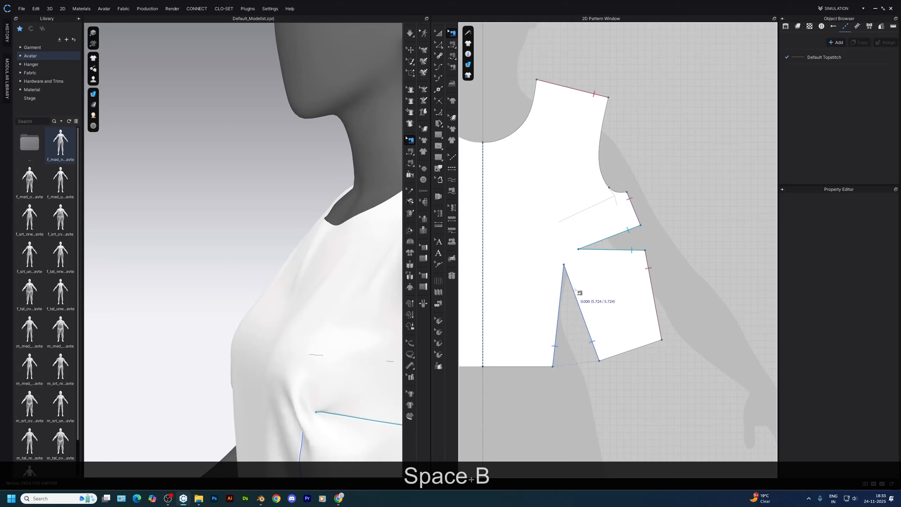
pyautogui.press('z')
pyautogui.scroll(4, 637, 235)
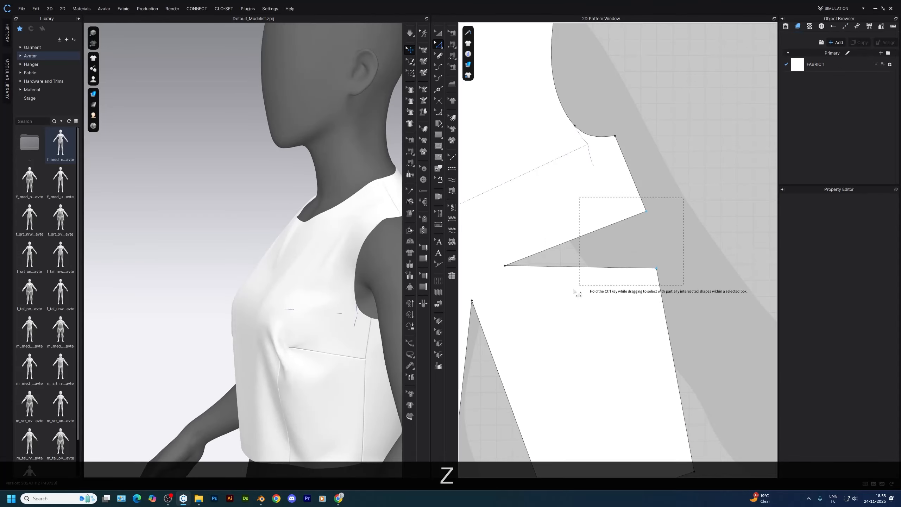
pyautogui.click(618, 231)
pyautogui.moveTo(632, 217); pyautogui.dragTo(623, 194)
pyautogui.rightClick(623, 194)
pyautogui.write('1')
pyautogui.press('Return')
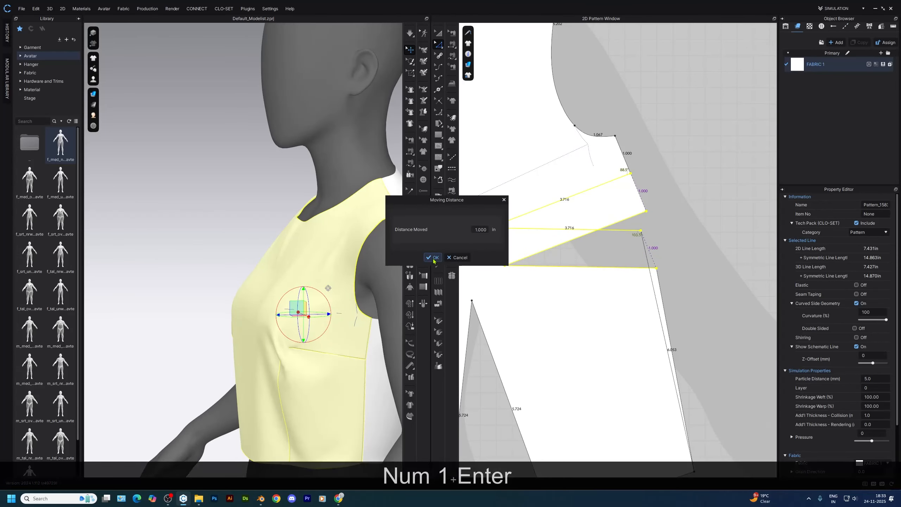
pyautogui.press('space')
pyautogui.scroll(-3, 266, 256)
pyautogui.moveTo(280, 256); pyautogui.dragTo(264, 254, button='right')
pyautogui.press('space')
# Replace the side seam sewing with free sewing that joins the front's split side edges to the back's side seam
pyautogui.scroll(-4, 581, 332)
pyautogui.press('b')
pyautogui.click(578, 322)
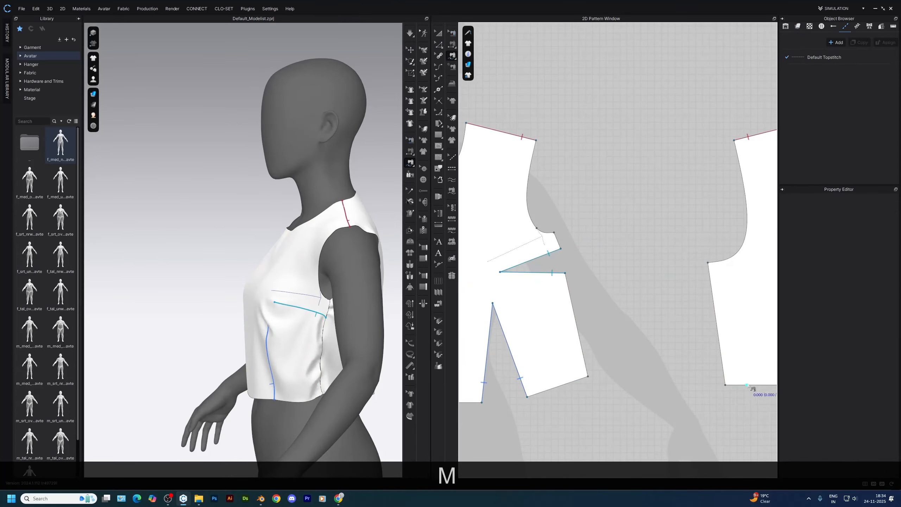
pyautogui.keyDown('shift'); pyautogui.click(554, 233); pyautogui.keyUp('shift')
pyautogui.press('a')
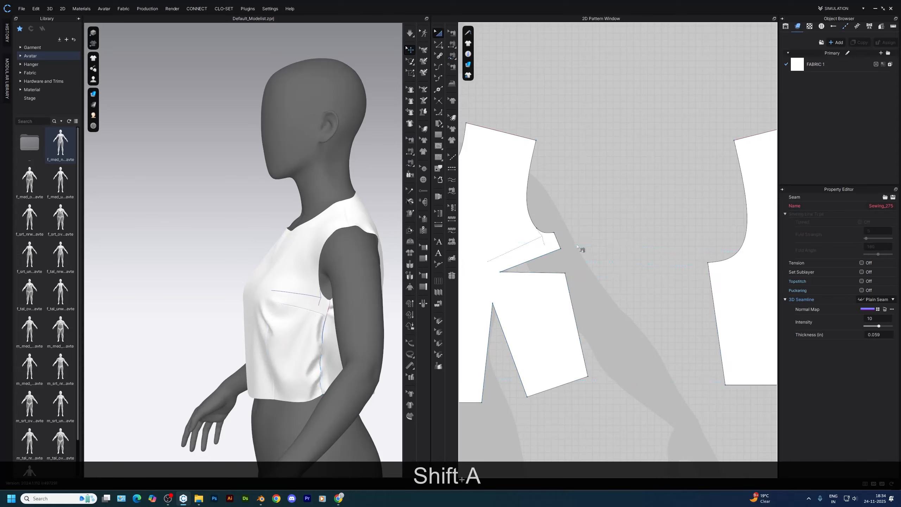
# Simulate the resewn side seams and pull the front bodice into shape on the avatar
pyautogui.press('space')
pyautogui.moveTo(249, 335); pyautogui.dragTo(294, 346, button='right')
pyautogui.click(272, 326)
pyautogui.scroll(2, 277, 340)
pyautogui.scroll(-3, 315, 341)
pyautogui.moveTo(348, 338); pyautogui.dragTo(284, 341, button='right')
pyautogui.scroll(-2, 543, 371)
# Move the front waist dart 1 in along the hem toward the centre front
pyautogui.moveTo(543, 371); pyautogui.dragTo(615, 367, button='middle')
pyautogui.press('z')
pyautogui.moveTo(618, 302); pyautogui.dragTo(560, 386)
pyautogui.scroll(5, 558, 388)
pyautogui.rightClick(560, 385)
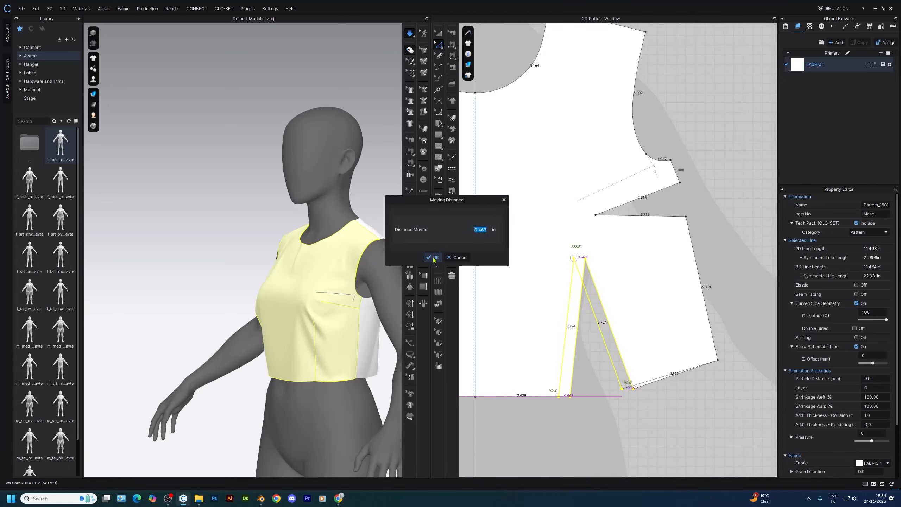
pyautogui.write('1')
pyautogui.press('Return')
# Simulate the repositioned waist dart and adjust the front drape from the bust to the hem
pyautogui.press('space')
pyautogui.moveTo(256, 342); pyautogui.dragTo(272, 330, button='right')
pyautogui.click(265, 327)
pyautogui.click(264, 267)
pyautogui.moveTo(265, 269); pyautogui.dragTo(322, 264, button='right')
pyautogui.scroll(2, 313, 266)
pyautogui.moveTo(383, 277); pyautogui.dragTo(288, 316, button='right')
pyautogui.press('space')
# Delete the leftover internal fold lines of the old armhole dart from the front bodice
pyautogui.scroll(4, 610, 208)
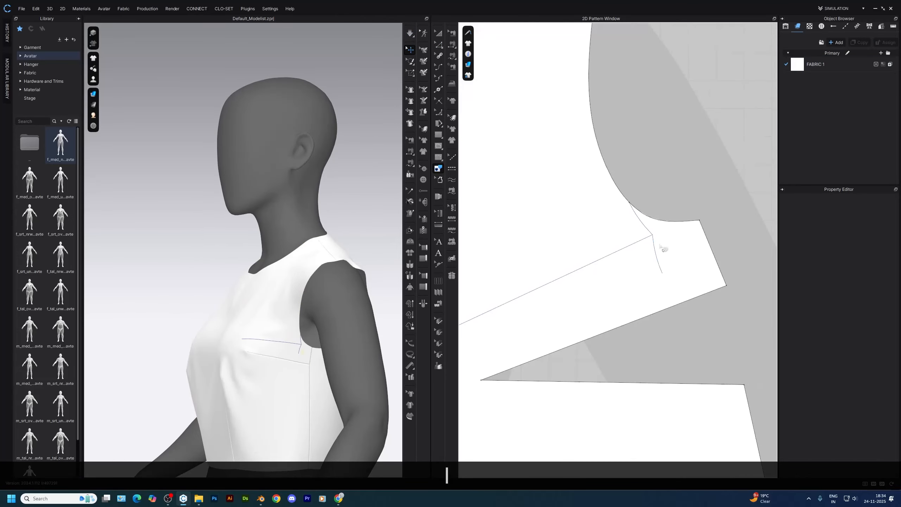
pyautogui.scroll(-3, 665, 226)
pyautogui.press('z')
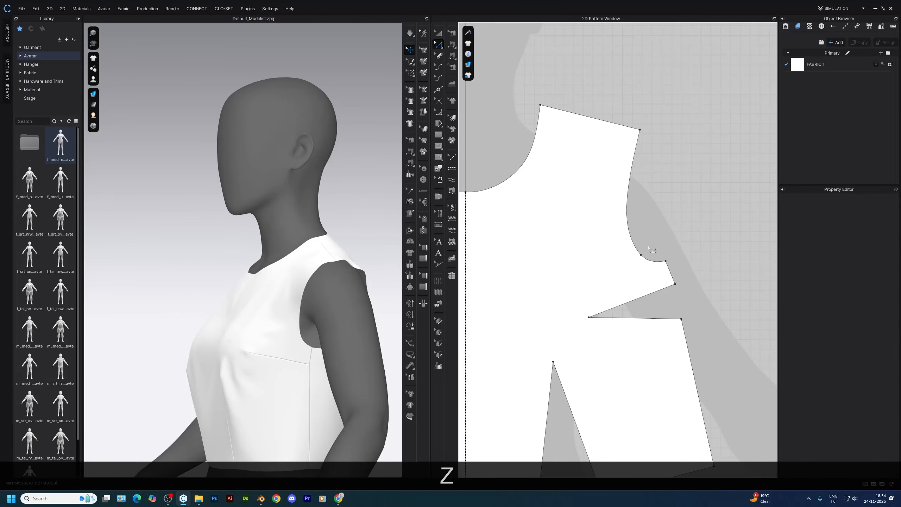
pyautogui.scroll(-5, 642, 291)
pyautogui.scroll(4, 630, 381)
pyautogui.scroll(-2, 630, 380)
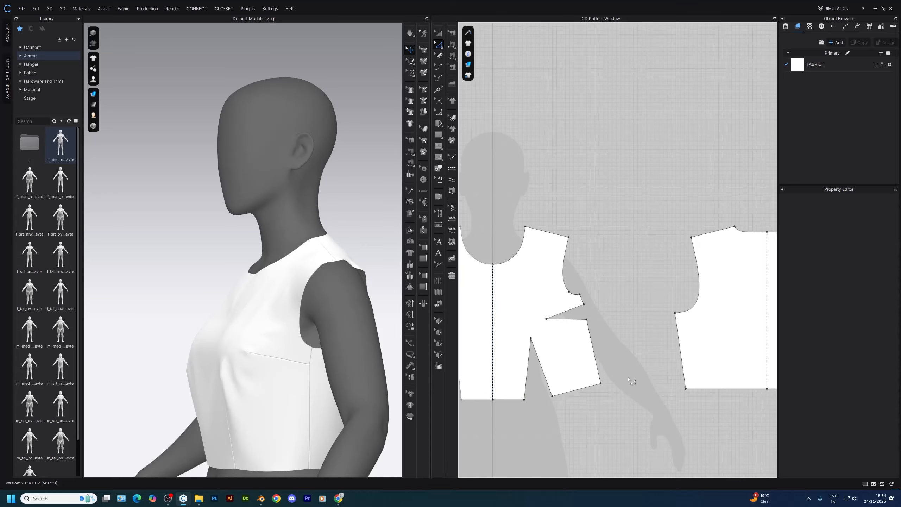
# Add a point on the back bodice's hem, directly below the point where shoulder and neckline meet
pyautogui.scroll(3, 685, 323)
pyautogui.moveTo(335, 381); pyautogui.dragTo(311, 374, button='right')
pyautogui.scroll(-4, 309, 372)
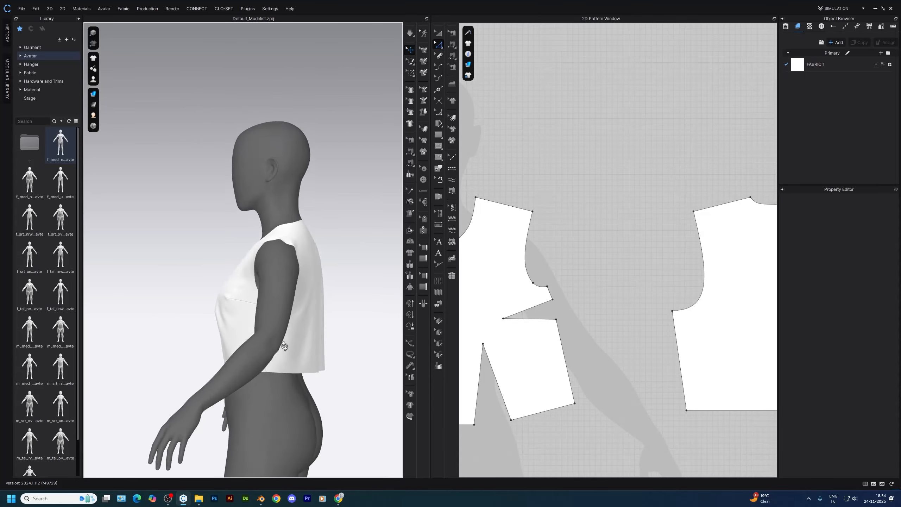
pyautogui.moveTo(283, 346); pyautogui.dragTo(249, 344, button='right')
pyautogui.scroll(-2, 741, 434)
pyautogui.moveTo(741, 434); pyautogui.dragTo(633, 405, button='middle')
pyautogui.press('z')
pyautogui.press('x')
pyautogui.click(639, 380)
pyautogui.click(433, 301)
pyautogui.press('z')
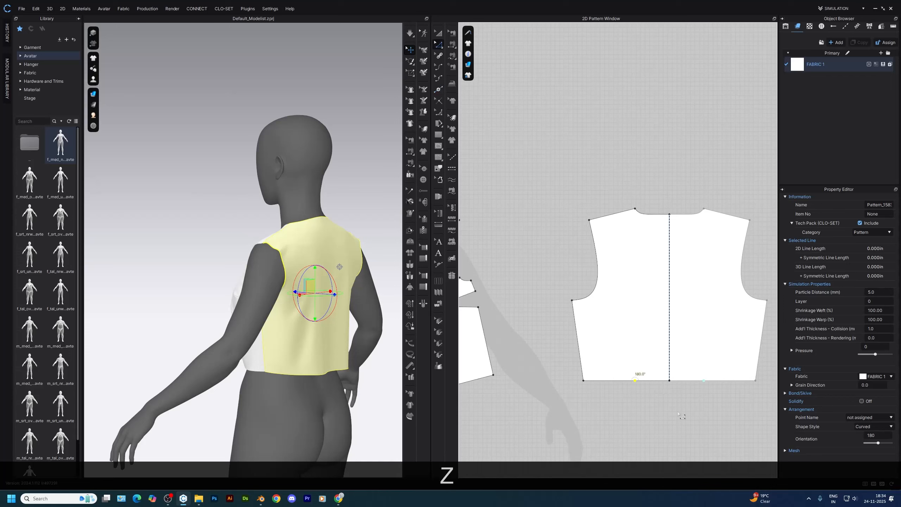
# Create a waist dart at the back hem point with a total width of 2 in and a length of 6 in
pyautogui.rightClick(635, 381)
pyautogui.click(650, 418)
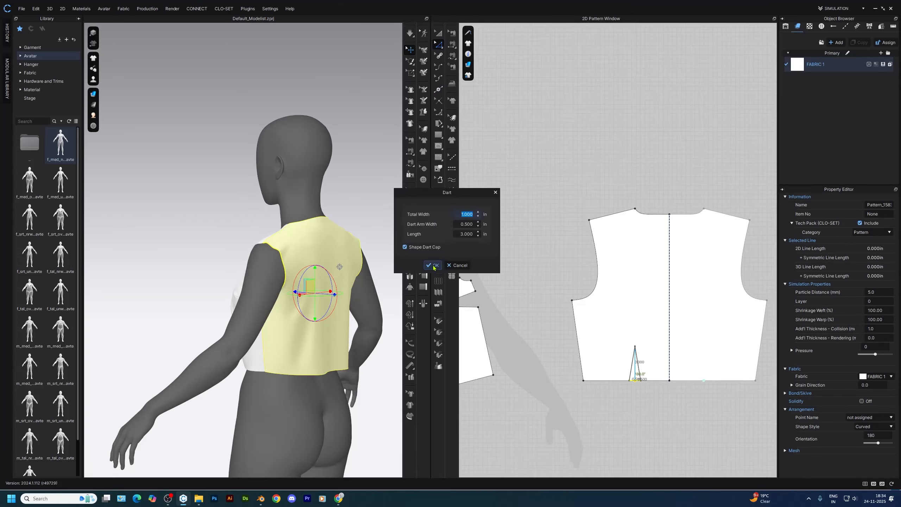
pyautogui.write('2')
pyautogui.press('Tab')
pyautogui.press('Tab')
pyautogui.write('5')
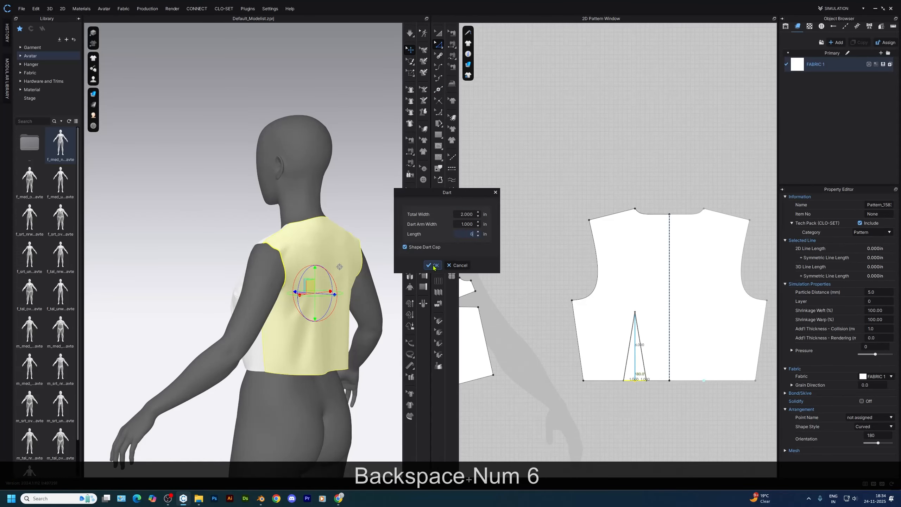
pyautogui.press('Return')
# Simulate the back waist darts and settle the back bodice on the avatar
pyautogui.press('space')
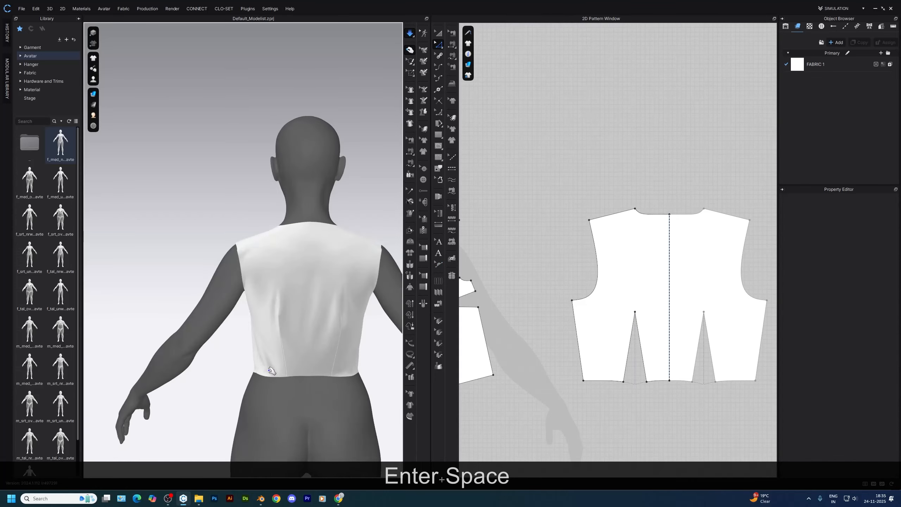
pyautogui.click(316, 346)
pyautogui.moveTo(316, 346); pyautogui.dragTo(350, 358, button='right')
pyautogui.press('space')
# Raise the front waist dart's apex by 0.5 in
pyautogui.press('z')
pyautogui.moveTo(524, 362); pyautogui.dragTo(636, 372, button='middle')
pyautogui.scroll(5, 539, 337)
pyautogui.moveTo(522, 348); pyautogui.dragTo(526, 331)
pyautogui.press('Return')
pyautogui.write('.5')
pyautogui.press('Return')
# Simulate the raised front waist dart and adjust the garment's drape on the avatar
pyautogui.press('space')
pyautogui.moveTo(337, 309); pyautogui.dragTo(379, 312, button='right')
pyautogui.click(274, 269)
pyautogui.click(344, 295)
pyautogui.press('space')
# Apply Strengthen to the back and front bodice pieces
pyautogui.scroll(-2, 647, 344)
pyautogui.press('z')
pyautogui.scroll(5, 225, 302)
pyautogui.click(273, 360)
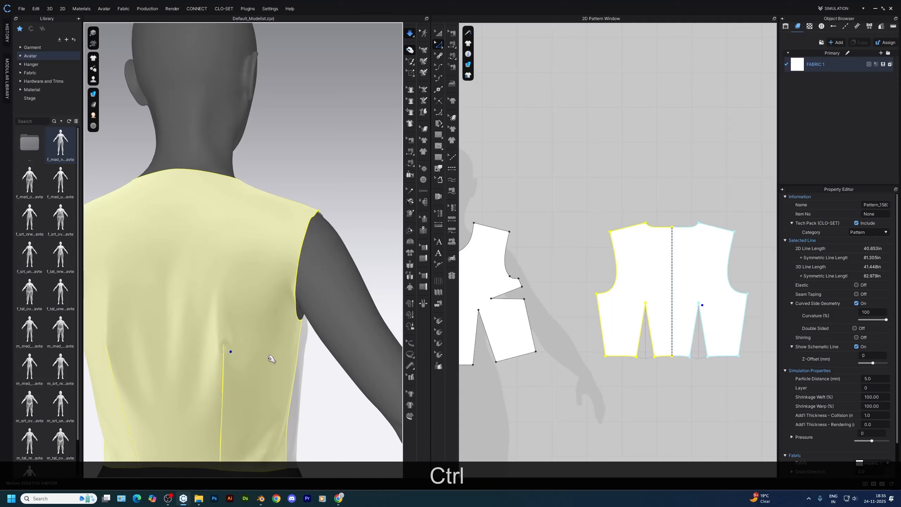
pyautogui.hotkey('ctrl', 'h')
pyautogui.scroll(-2, 306, 364)
pyautogui.moveTo(306, 364); pyautogui.dragTo(255, 354, button='right')
pyautogui.click(256, 354)
pyautogui.hotkey('ctrl', 'h')
# Finish draping the strengthened bodices and turn Strengthen off on all pattern pieces
pyautogui.moveTo(337, 356); pyautogui.dragTo(245, 321, button='right')
pyautogui.scroll(-2, 318, 352)
pyautogui.click(303, 302)
pyautogui.moveTo(304, 302); pyautogui.dragTo(365, 305, button='right')
pyautogui.press('space')
pyautogui.click(654, 438)
pyautogui.press('z')
pyautogui.scroll(3, 649, 305)
pyautogui.hotkey('ctrl', 'a')
pyautogui.moveTo(276, 332); pyautogui.dragTo(350, 307, button='right')
pyautogui.click(328, 356)
pyautogui.hotkey('ctrl', 'a')
pyautogui.hotkey('ctrl', 'h')
pyautogui.click(338, 350)
# Measure the hem segments of the front and back bodices beside their waist darts
pyautogui.moveTo(471, 376); pyautogui.dragTo(630, 342, button='middle')
pyautogui.scroll(1, 603, 369)
pyautogui.scroll(3, 582, 372)
pyautogui.press('v')
pyautogui.press('z')
pyautogui.moveTo(337, 376); pyautogui.dragTo(320, 389, button='right')
pyautogui.scroll(-5, 622, 360)
pyautogui.moveTo(622, 360); pyautogui.dragTo(640, 349, button='middle')
pyautogui.moveTo(657, 335); pyautogui.dragTo(555, 380)
pyautogui.moveTo(658, 333); pyautogui.dragTo(550, 373)
pyautogui.moveTo(689, 352); pyautogui.dragTo(583, 354, button='middle')
pyautogui.moveTo(589, 340); pyautogui.dragTo(686, 381)
pyautogui.click(657, 380)
# Move the front bodice's side hem corner 1 in inward along the hem
pyautogui.scroll(3, 527, 340)
pyautogui.scroll(1, 535, 344)
pyautogui.moveTo(547, 360)
pyautogui.mouseDown(button='middle')
pyautogui.moveTo(628, 353)
pyautogui.moveTo(542, 367)
pyautogui.mouseUp(button='middle')
pyautogui.scroll(-2, 634, 362)
pyautogui.scroll(4, 532, 361)
pyautogui.moveTo(587, 350); pyautogui.dragTo(570, 355)
pyautogui.rightClick(578, 353)
pyautogui.click(457, 267)
pyautogui.press('Return')
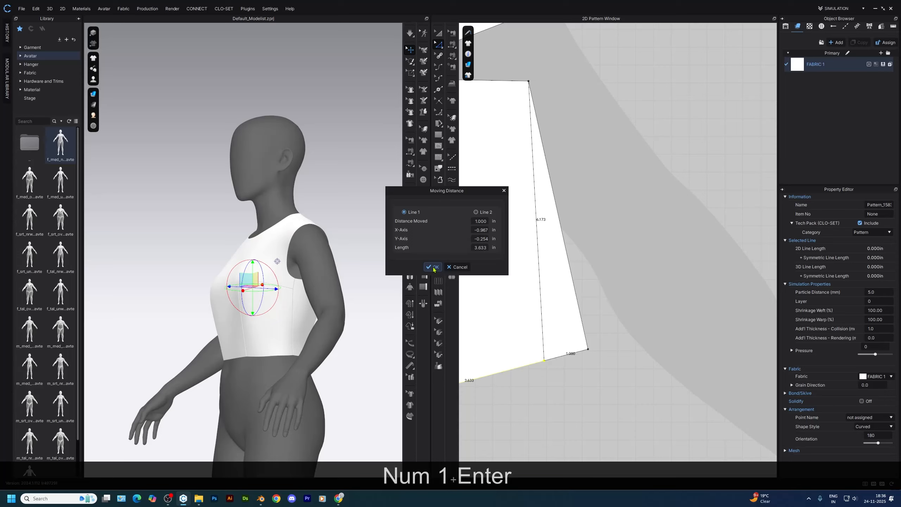
pyautogui.click(434, 269)
# Compare the combined hem segment lengths of the altered front and the back bodice
pyautogui.scroll(-7, 589, 365)
pyautogui.moveTo(588, 365); pyautogui.dragTo(651, 349, button='middle')
pyautogui.moveTo(656, 344); pyautogui.dragTo(509, 384)
pyautogui.moveTo(681, 366); pyautogui.dragTo(562, 353, button='middle')
pyautogui.scroll(-1, 562, 353)
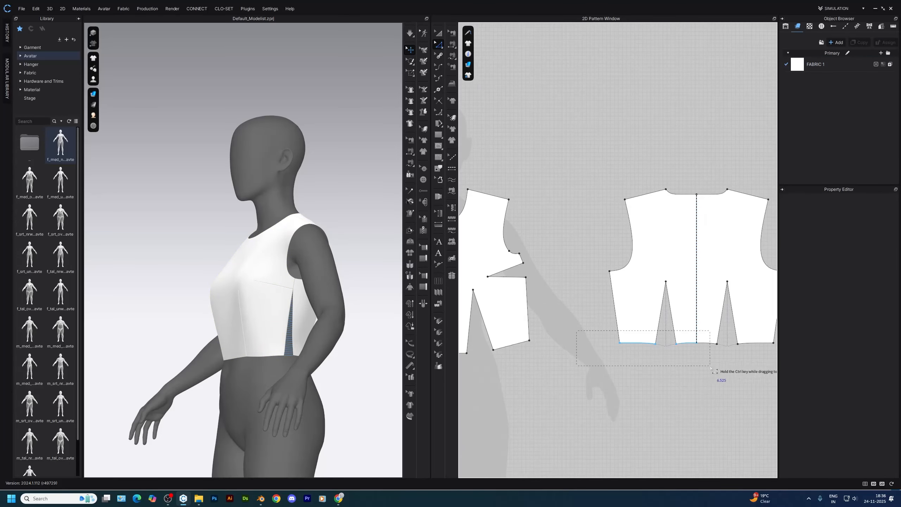
# Move the back bodice's side hem corner outward so it lies directly below the underarm corner
pyautogui.scroll(4, 625, 340)
pyautogui.press('Escape')
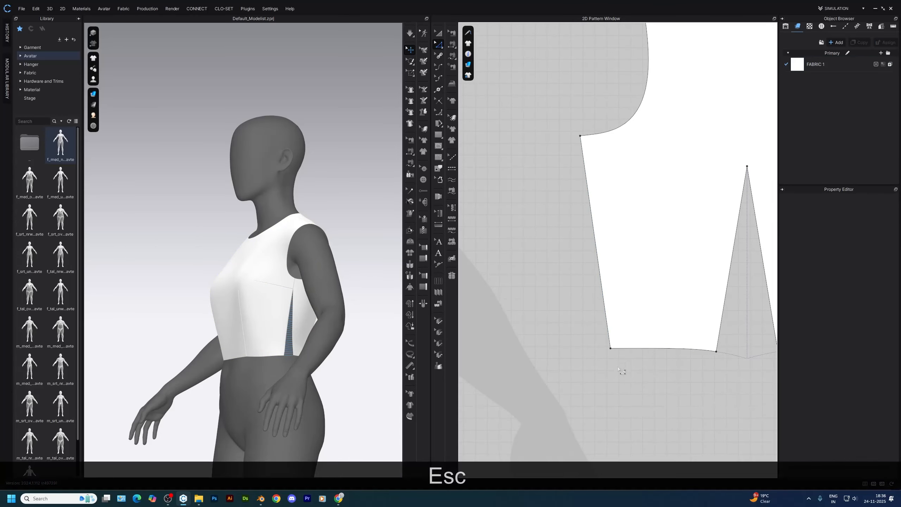
pyautogui.moveTo(611, 348); pyautogui.dragTo(579, 350)
pyautogui.click(557, 386)
pyautogui.scroll(-3, 558, 387)
pyautogui.moveTo(557, 387); pyautogui.dragTo(596, 392, button='middle')
# Simulate the garment with the adjusted front and back side seams and check the back drape
pyautogui.press('a')
pyautogui.press('space')
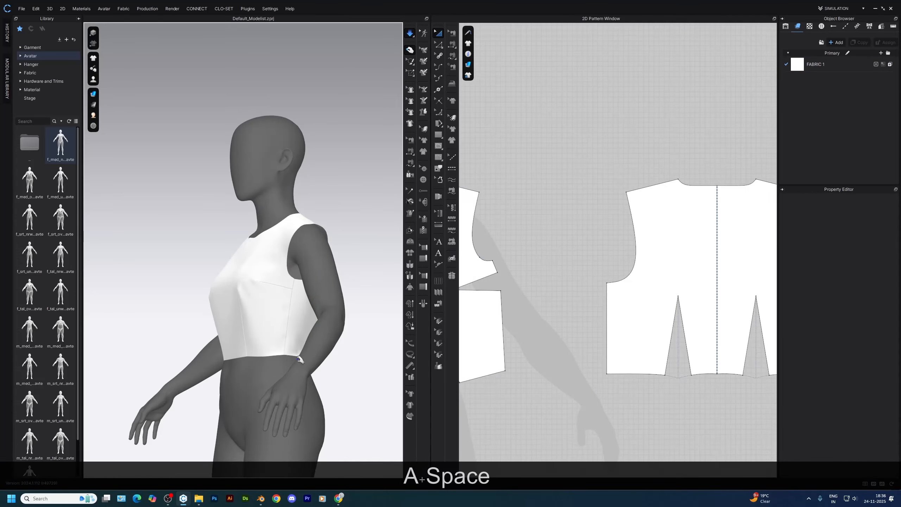
pyautogui.moveTo(323, 402); pyautogui.dragTo(229, 391, button='right')
pyautogui.moveTo(674, 394); pyautogui.dragTo(570, 382, button='middle')
pyautogui.press('z')
pyautogui.scroll(3, 512, 378)
pyautogui.scroll(-4, 546, 377)
pyautogui.moveTo(476, 321); pyautogui.dragTo(567, 316, button='middle')
pyautogui.press('space')
pyautogui.moveTo(246, 316)
pyautogui.mouseDown(button='right')
pyautogui.moveTo(270, 316)
pyautogui.moveTo(260, 315)
pyautogui.mouseUp(button='right')
# Raise the apex of the back waist dart by 3 in
pyautogui.scroll(5, 674, 306)
pyautogui.moveTo(644, 304); pyautogui.dragTo(644, 253)
pyautogui.rightClick(643, 254)
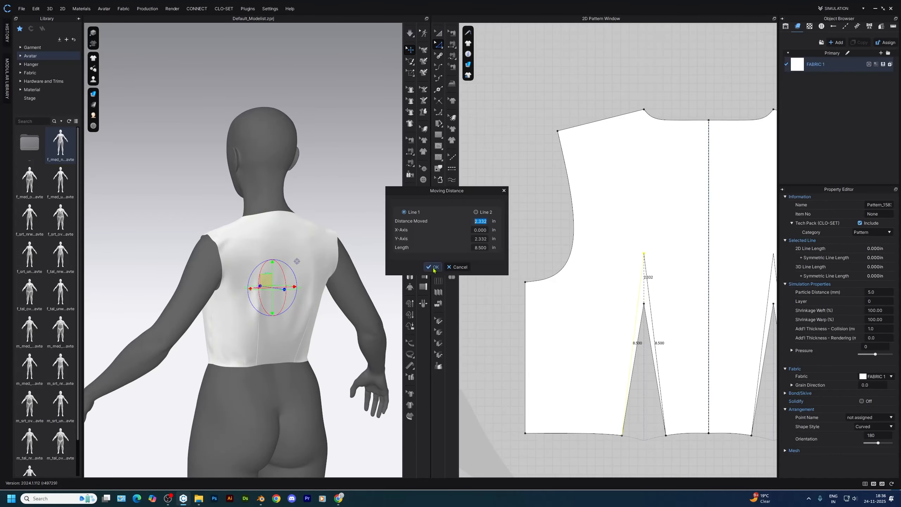
pyautogui.write('3')
pyautogui.press('Return')
# Simulate the lengthened back waist darts and settle the garment on the avatar
pyautogui.press('space')
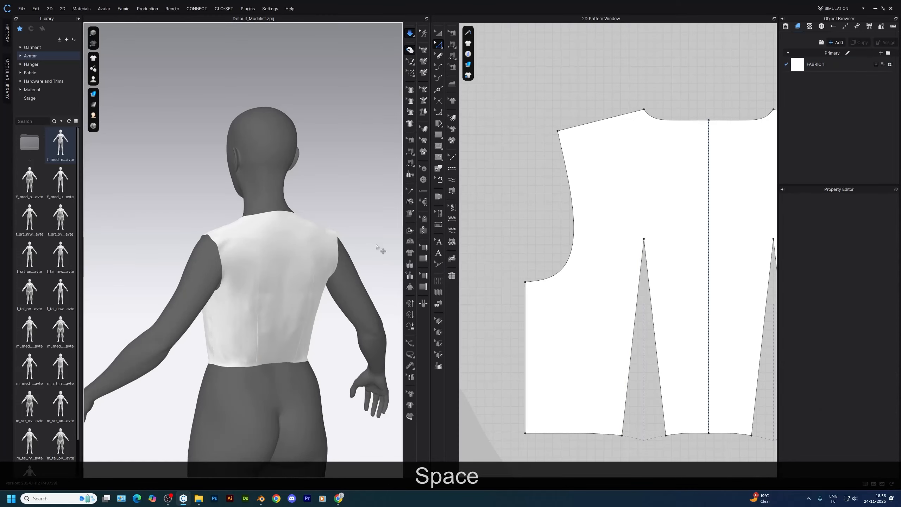
pyautogui.moveTo(227, 331); pyautogui.dragTo(359, 326, button='right')
pyautogui.scroll(2, 278, 309)
pyautogui.moveTo(278, 309); pyautogui.dragTo(319, 334, button='right')
pyautogui.click(323, 224)
# Apply Strengthen to all bodice pieces and let the garment drape on the avatar
pyautogui.keyDown('shift'); pyautogui.click(290, 266); pyautogui.keyUp('shift')
pyautogui.hotkey('ctrl', 'h')
pyautogui.scroll(3, 167, 378)
pyautogui.click(204, 316)
pyautogui.scroll(-2, 319, 284)
pyautogui.press('space')
pyautogui.click(320, 205)
pyautogui.scroll(-3, 323, 220)
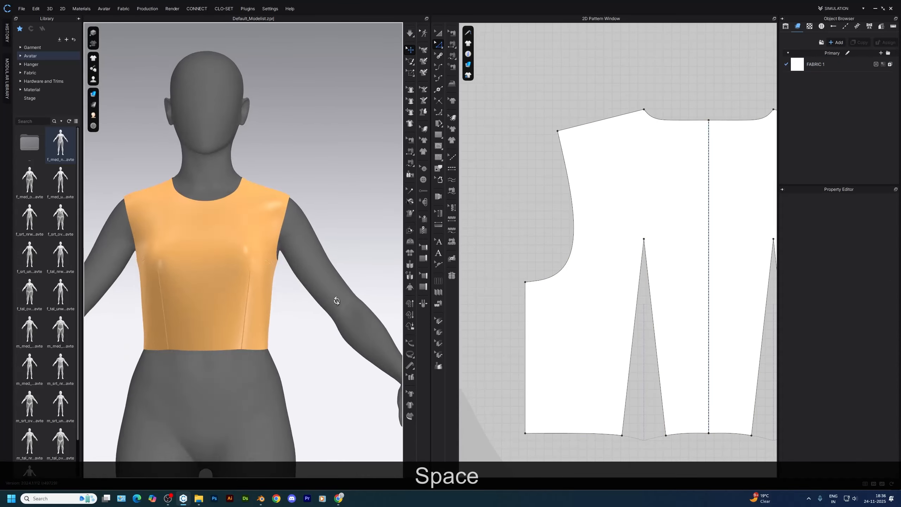
# Curve the front bodice's hem slightly upward between the waist dart and the side seam, and simulate it
pyautogui.moveTo(335, 300); pyautogui.dragTo(364, 301, button='right')
pyautogui.press('z')
pyautogui.scroll(5, 644, 369)
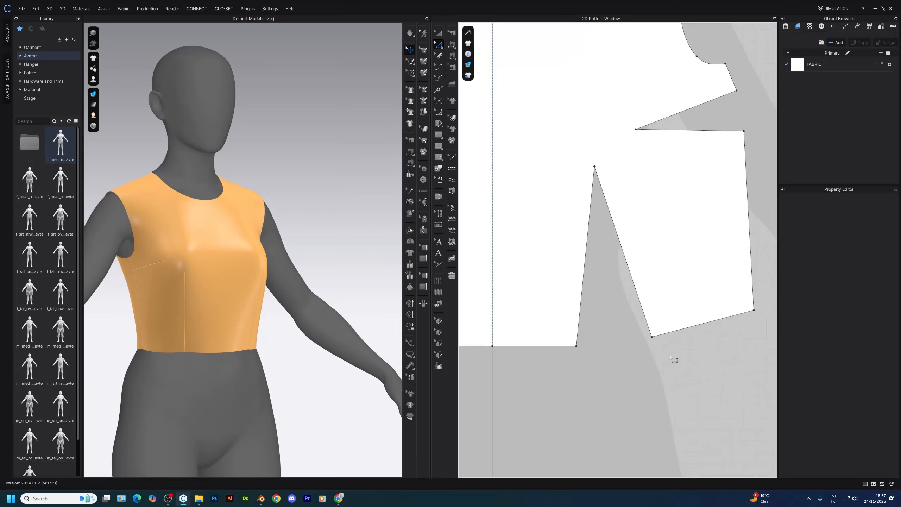
pyautogui.press('v')
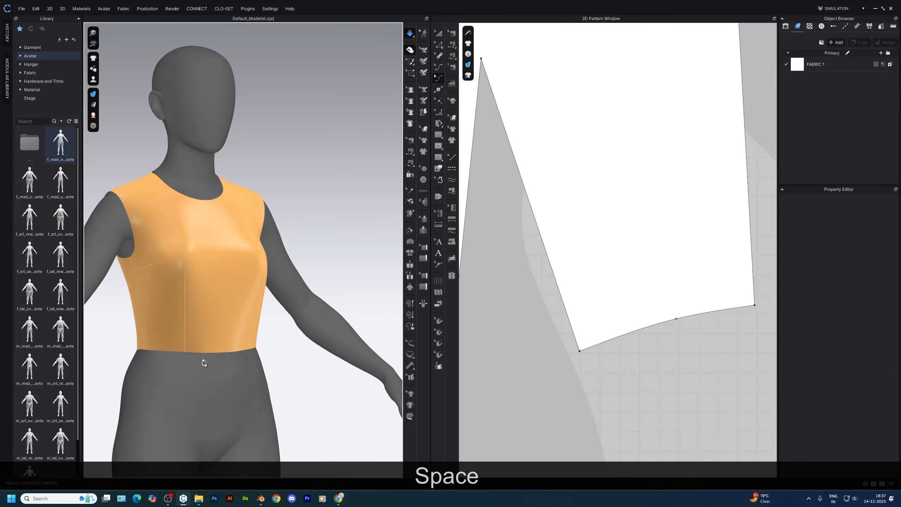
# Delete the surplus curve points beside the dart on the back hem, shape a smooth upward curve, and simulate the garment
pyautogui.moveTo(205, 362); pyautogui.dragTo(306, 358, button='right')
pyautogui.scroll(-3, 603, 320)
pyautogui.scroll(5, 587, 335)
pyautogui.moveTo(591, 331); pyautogui.dragTo(661, 367)
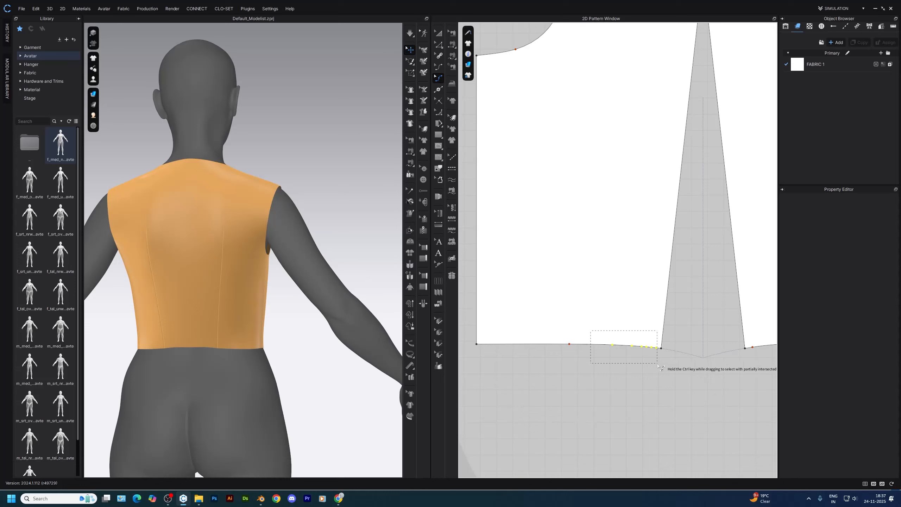
pyautogui.press('Delete')
pyautogui.press('space')
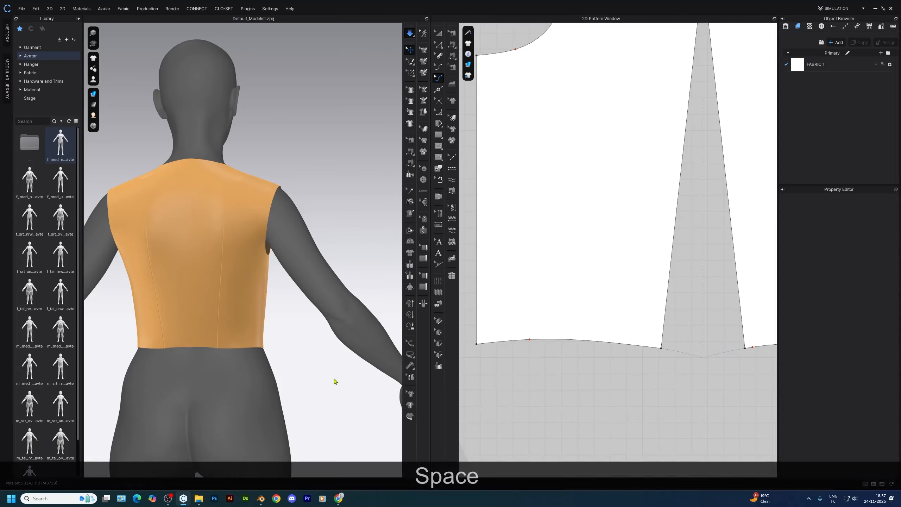
pyautogui.moveTo(262, 381); pyautogui.dragTo(191, 386, button='right')
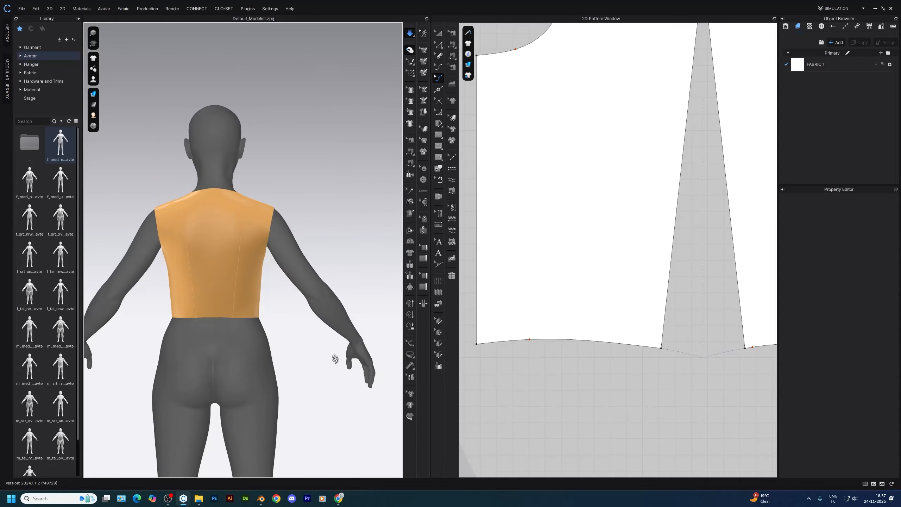